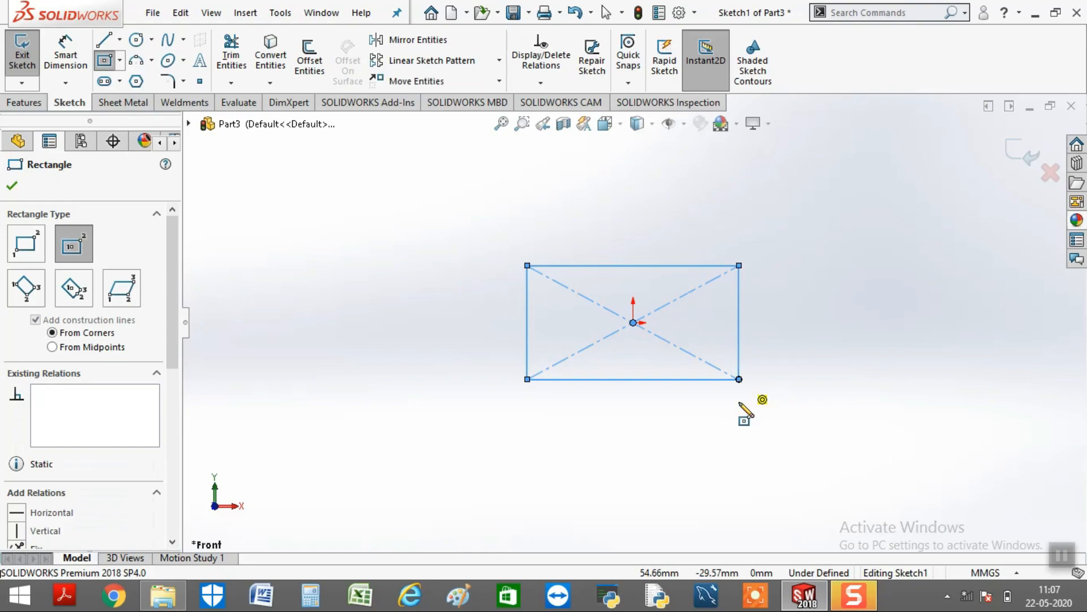
# - Dimension the center rectangle's bottom edge to 50 mm and its right edge to 32 mm
pyautogui.moveTo(701, 475); pyautogui.dragTo(697, 414, button='right')
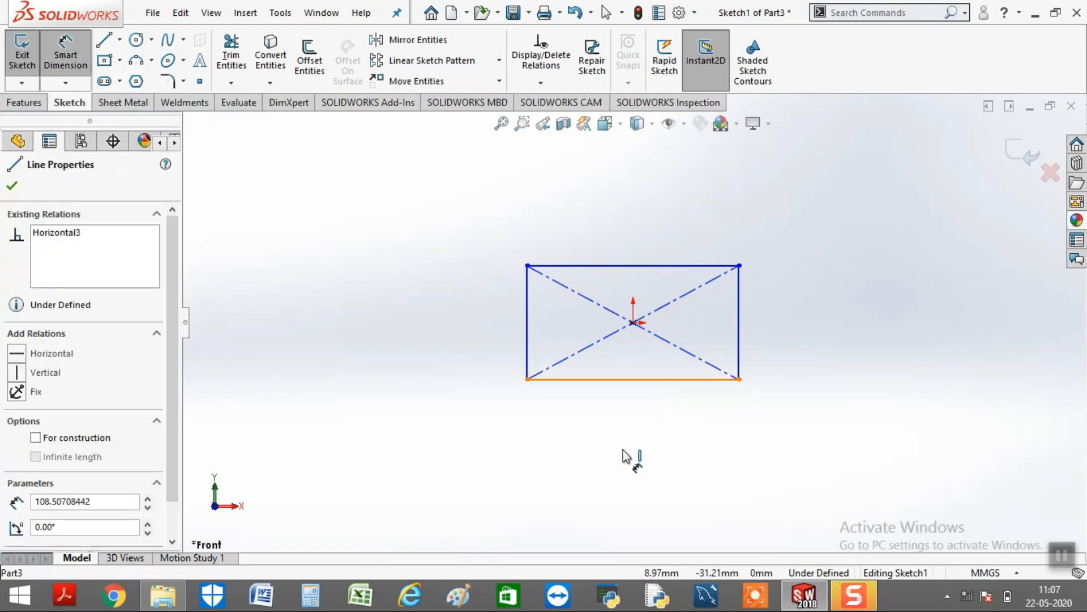
pyautogui.click(633, 459)
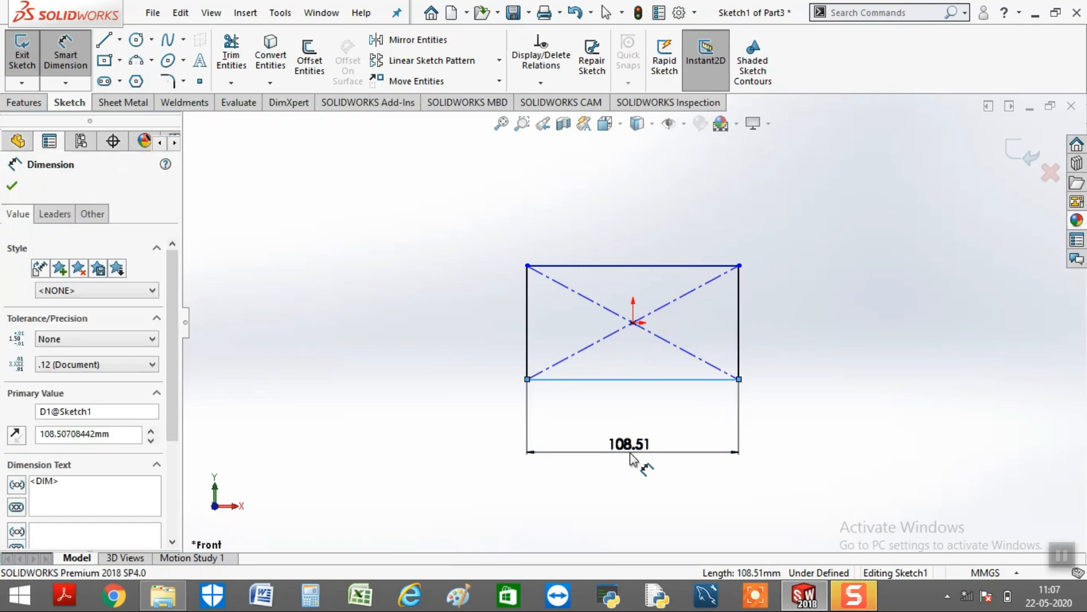
pyautogui.write('50')
pyautogui.press('Return')
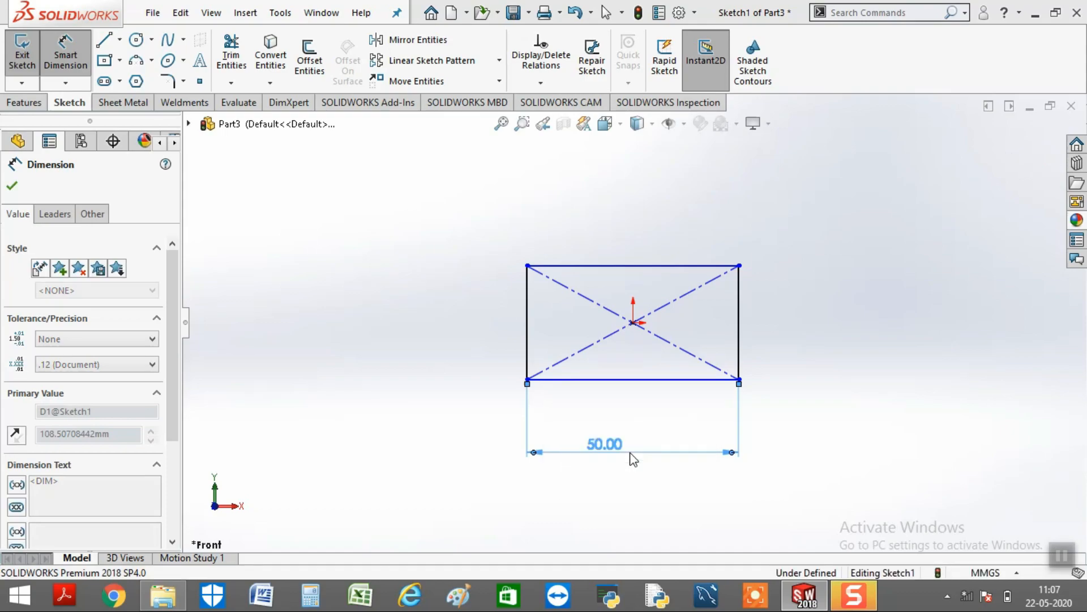
pyautogui.click(739, 349)
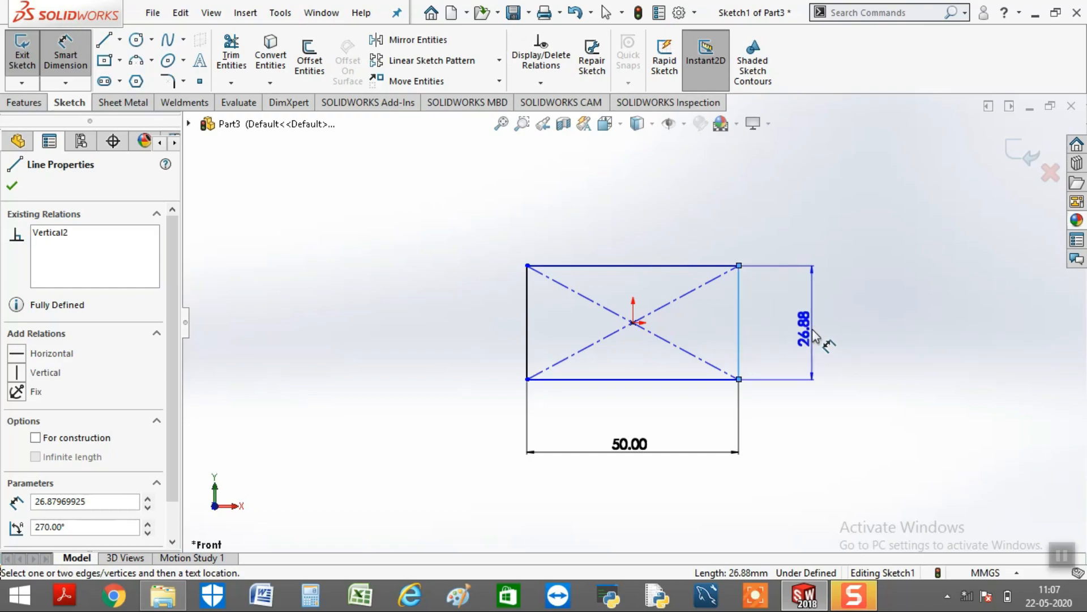
pyautogui.click(814, 335)
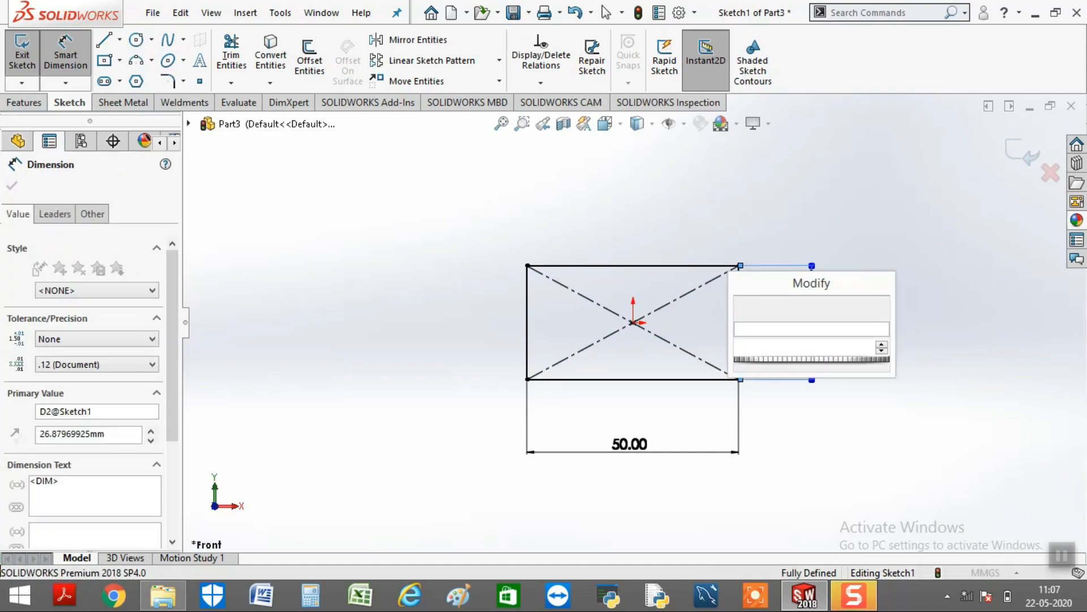
pyautogui.write('32')
pyautogui.press('Return')
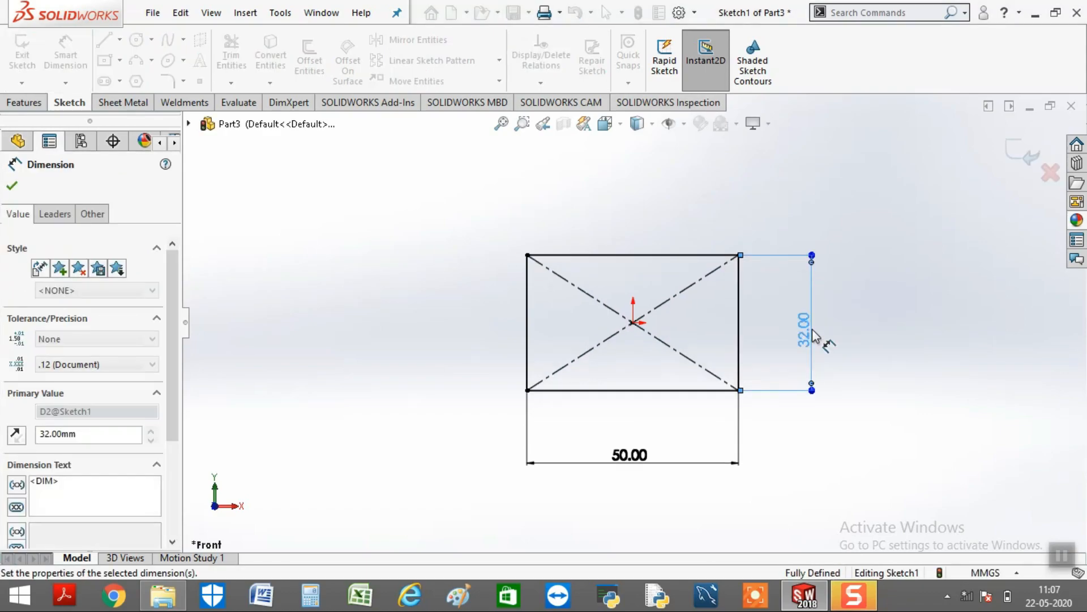
# - Sketch a two-line V hanging from the rectangle's top edge, about 32 mm wide and 24 mm deep, with its vertex below the origin
pyautogui.moveTo(893, 413)
pyautogui.mouseDown(button='middle')
pyautogui.moveTo(830, 417)
pyautogui.moveTo(898, 397)
pyautogui.moveTo(888, 393)
pyautogui.moveTo(867, 408)
pyautogui.moveTo(893, 408)
pyautogui.mouseUp(button='middle')
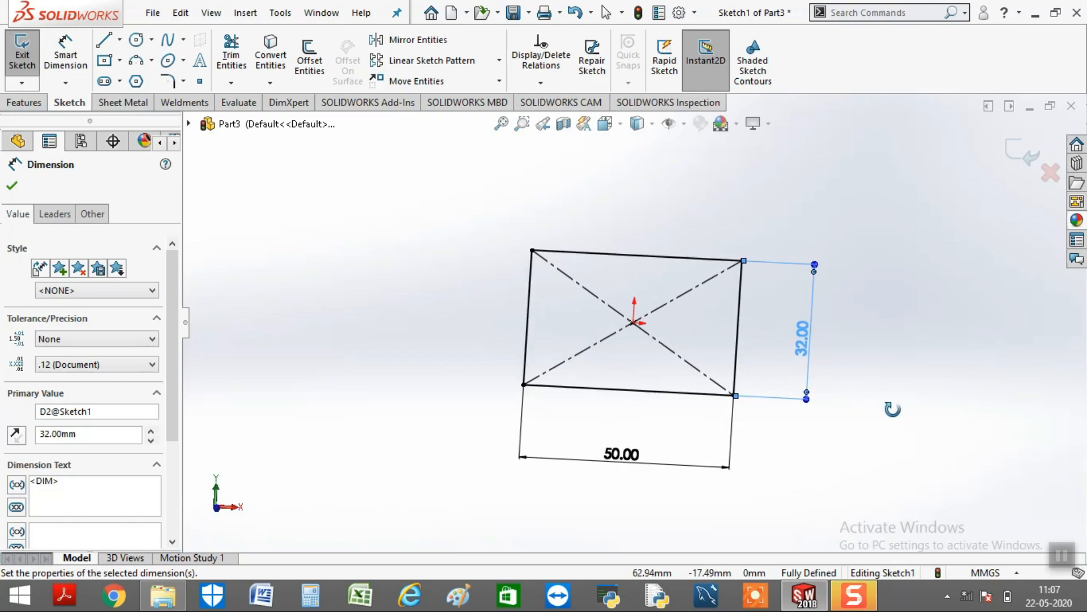
pyautogui.moveTo(847, 470)
pyautogui.mouseDown(button='middle')
pyautogui.moveTo(856, 379)
pyautogui.moveTo(875, 421)
pyautogui.mouseUp(button='middle')
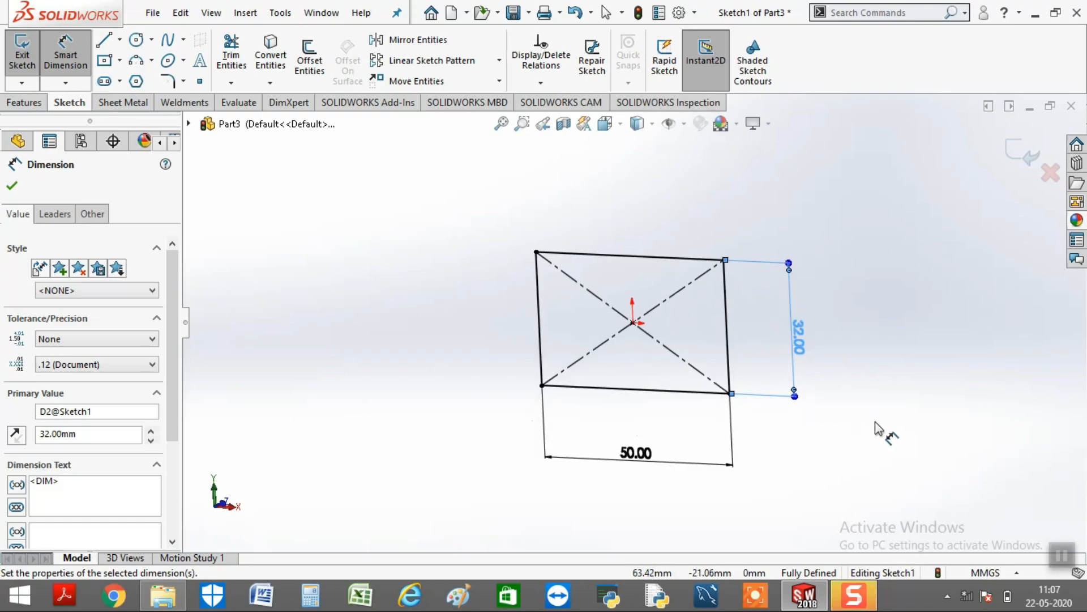
pyautogui.hotkey('ctrl', '1')
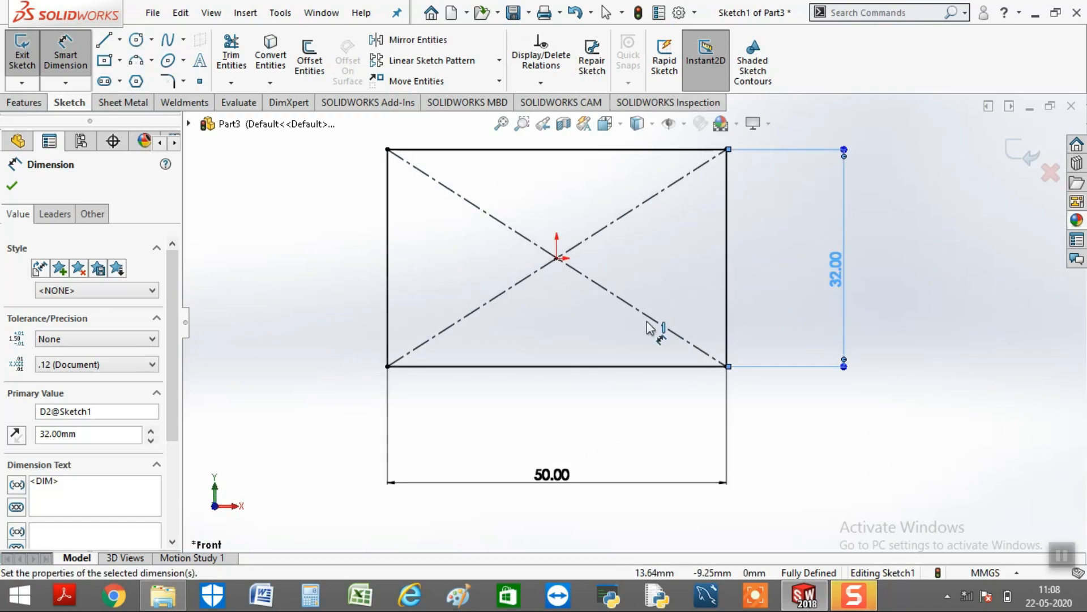
pyautogui.scroll(1, 648, 326)
pyautogui.scroll(2, 576, 218)
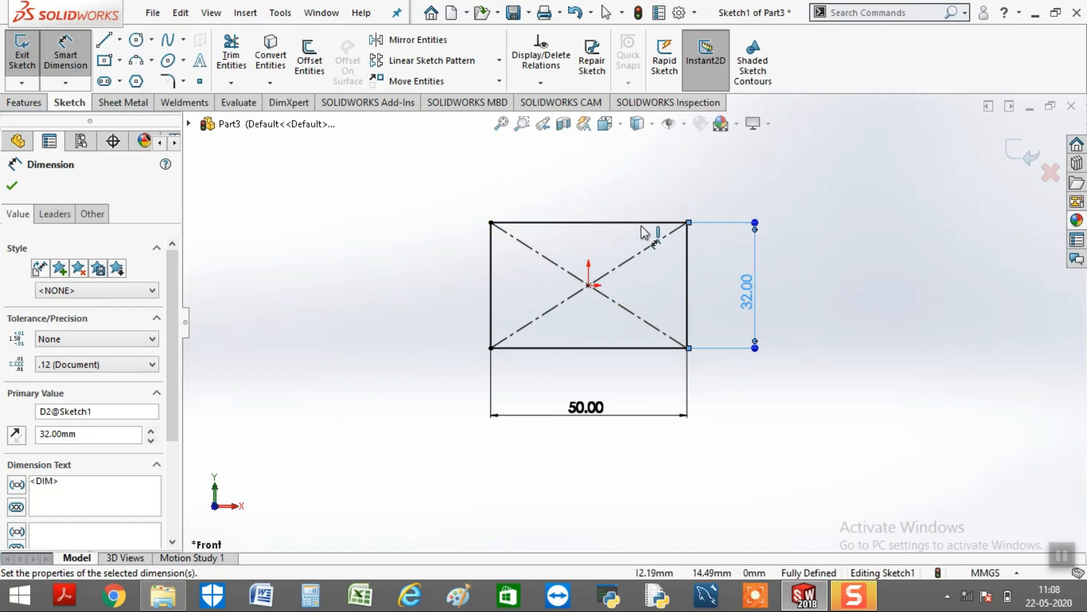
pyautogui.click(105, 41)
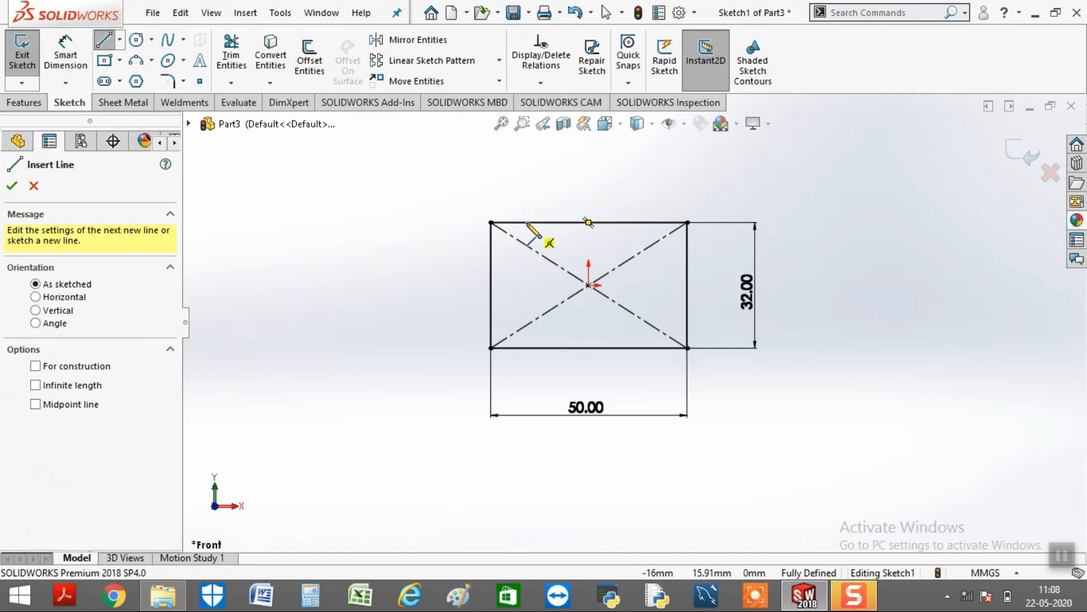
pyautogui.click(527, 223)
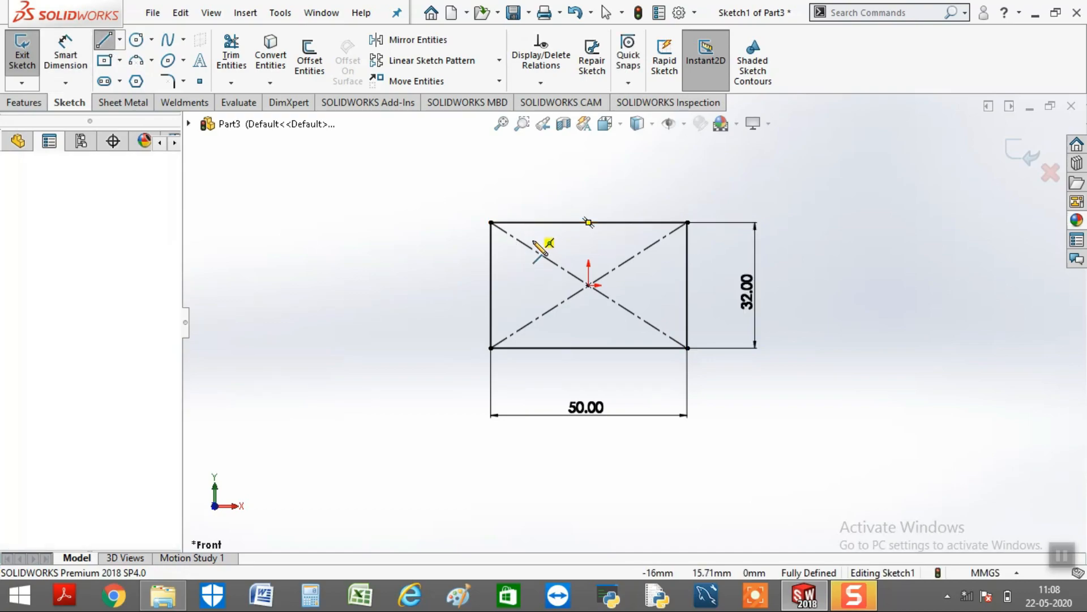
pyautogui.click(589, 316)
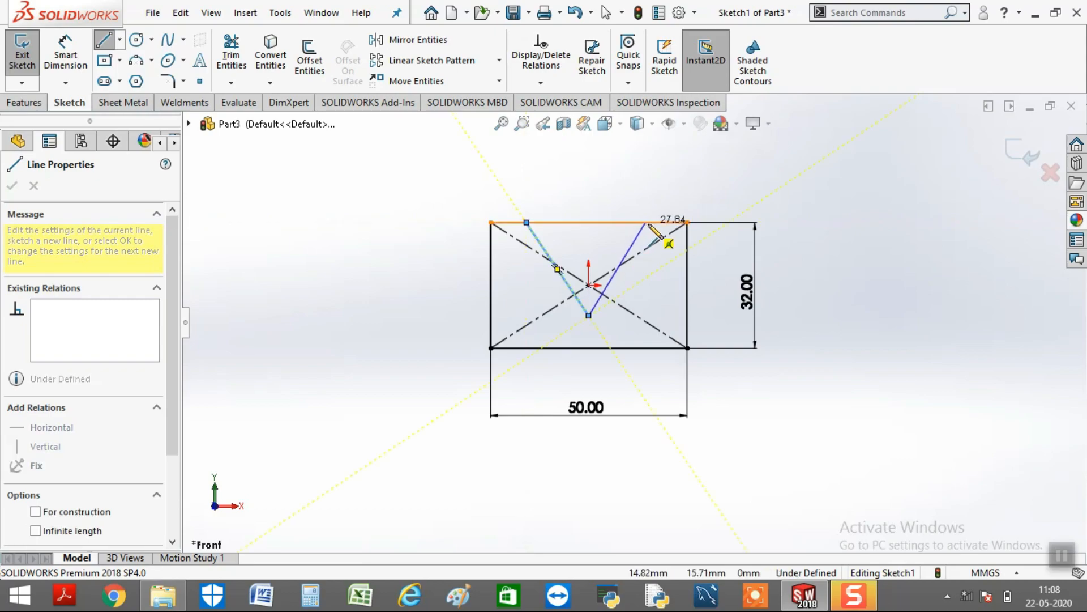
pyautogui.click(654, 222)
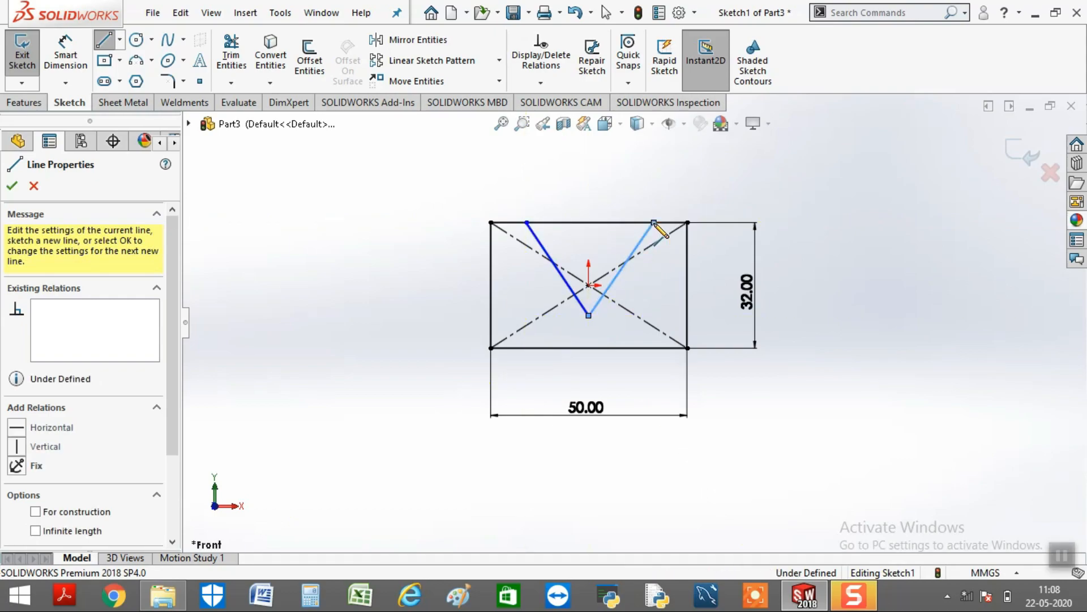
pyautogui.press('Escape')
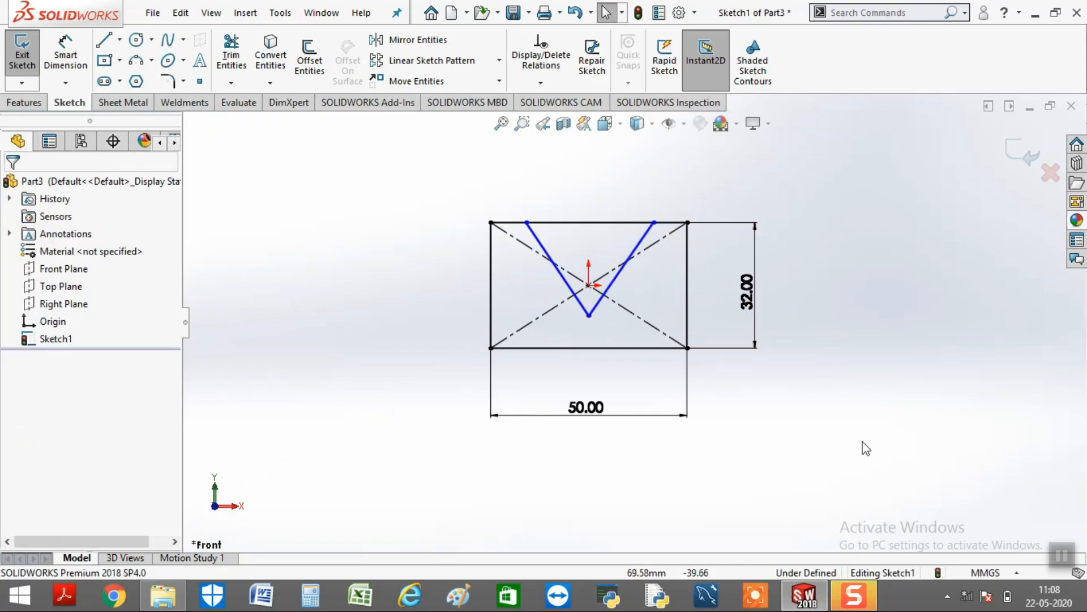
# - Dimension each upper end of the V at 9 mm from the nearest top corner of the rectangle
pyautogui.moveTo(858, 387); pyautogui.dragTo(850, 331, button='right')
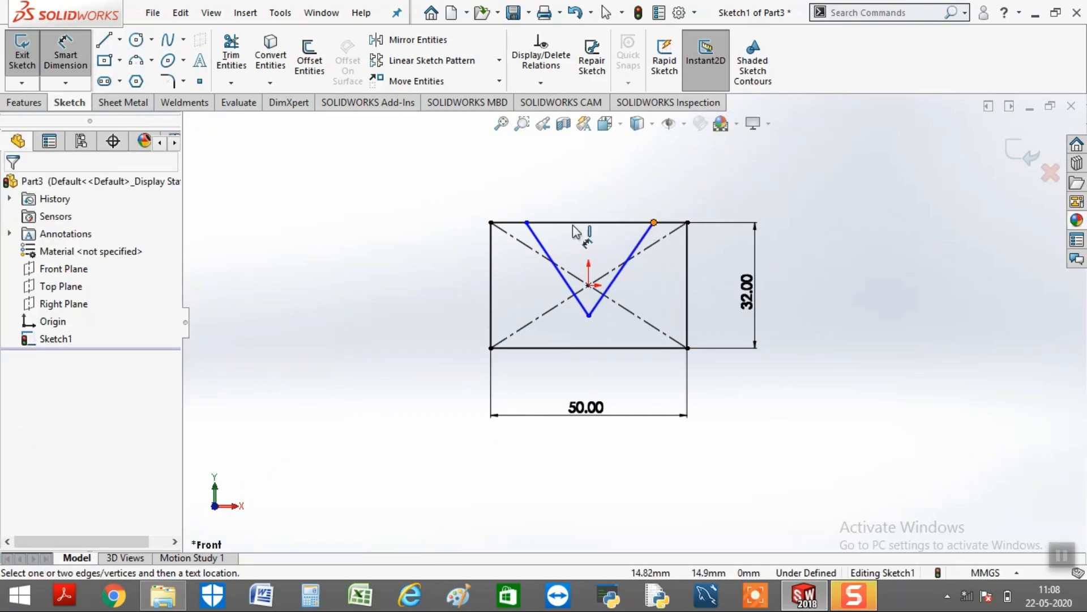
pyautogui.click(491, 223)
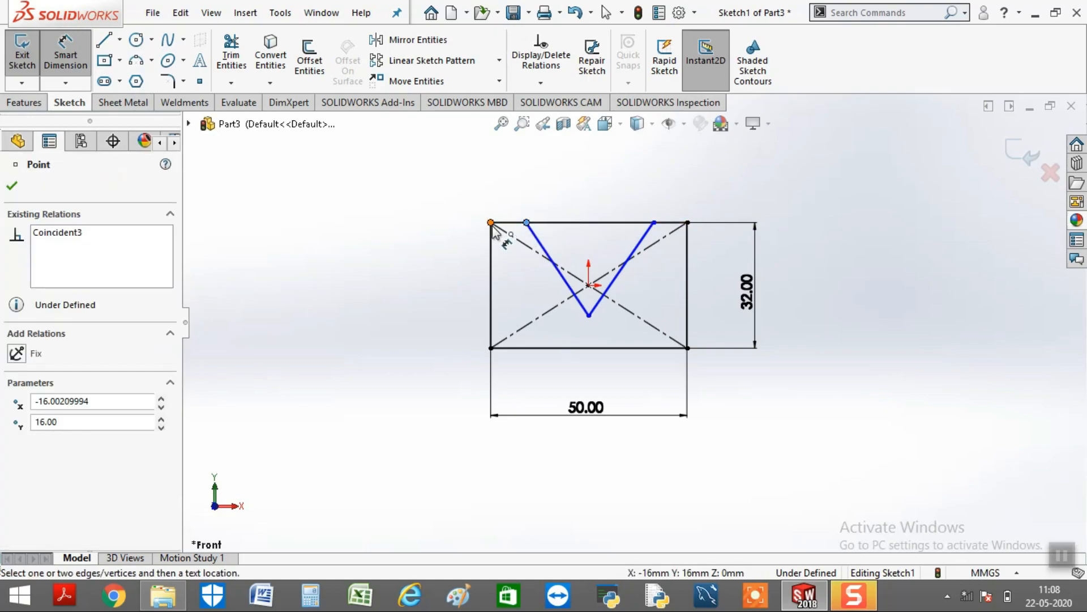
pyautogui.click(526, 223)
pyautogui.click(507, 193)
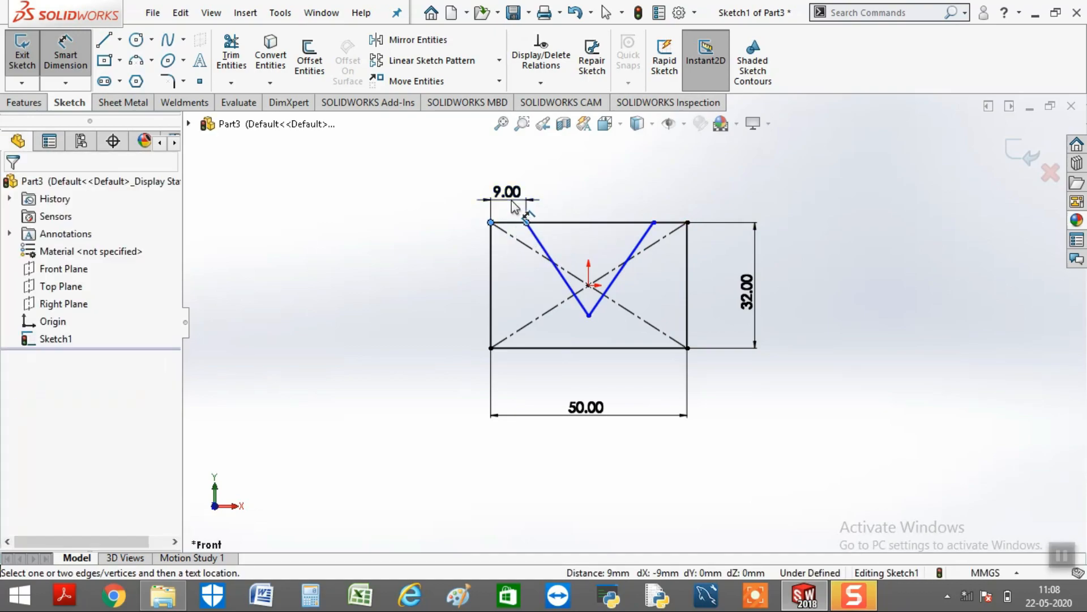
pyautogui.click(654, 223)
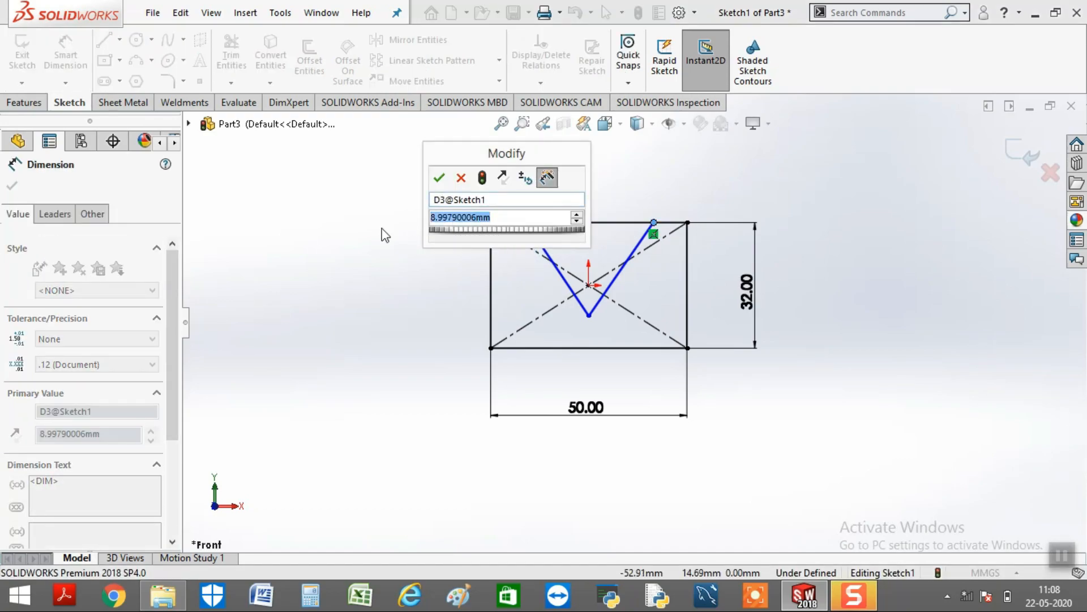
pyautogui.write('9')
pyautogui.press('Return')
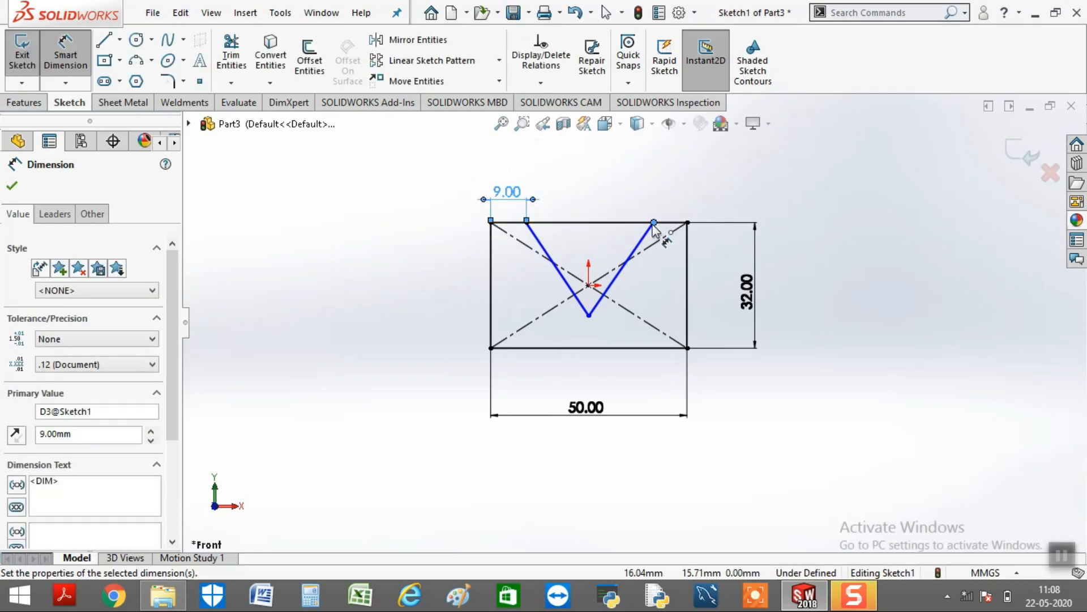
pyautogui.click(686, 224)
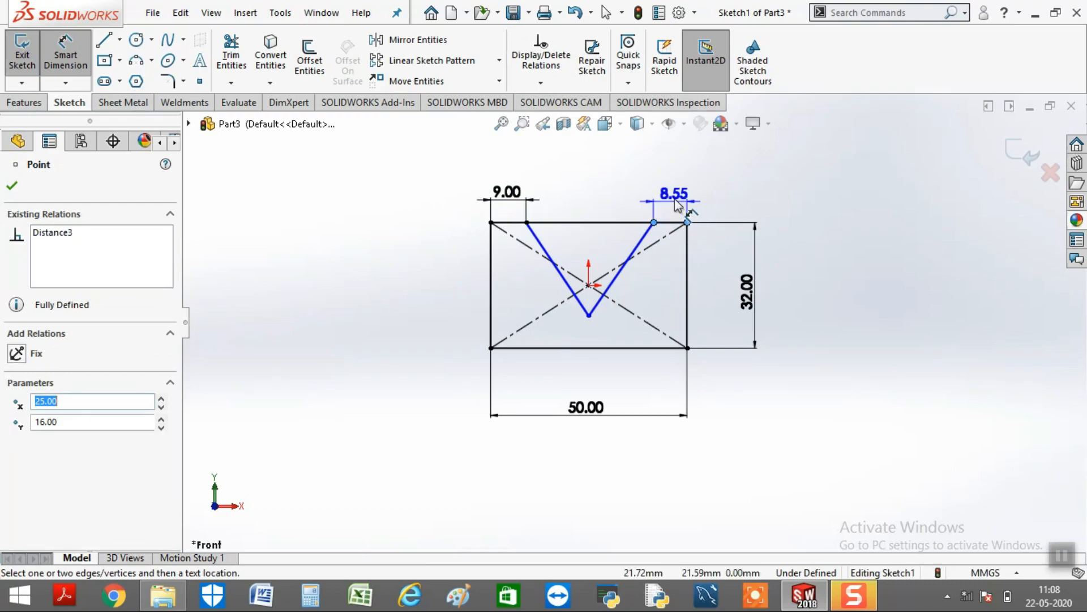
pyautogui.click(672, 193)
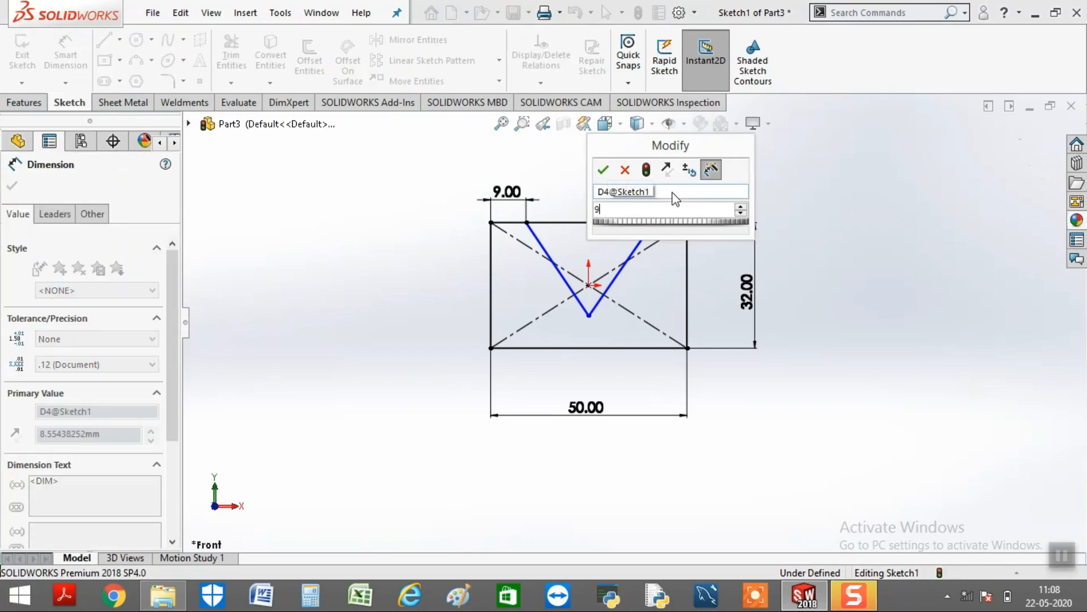
pyautogui.write('9')
pyautogui.press('Return')
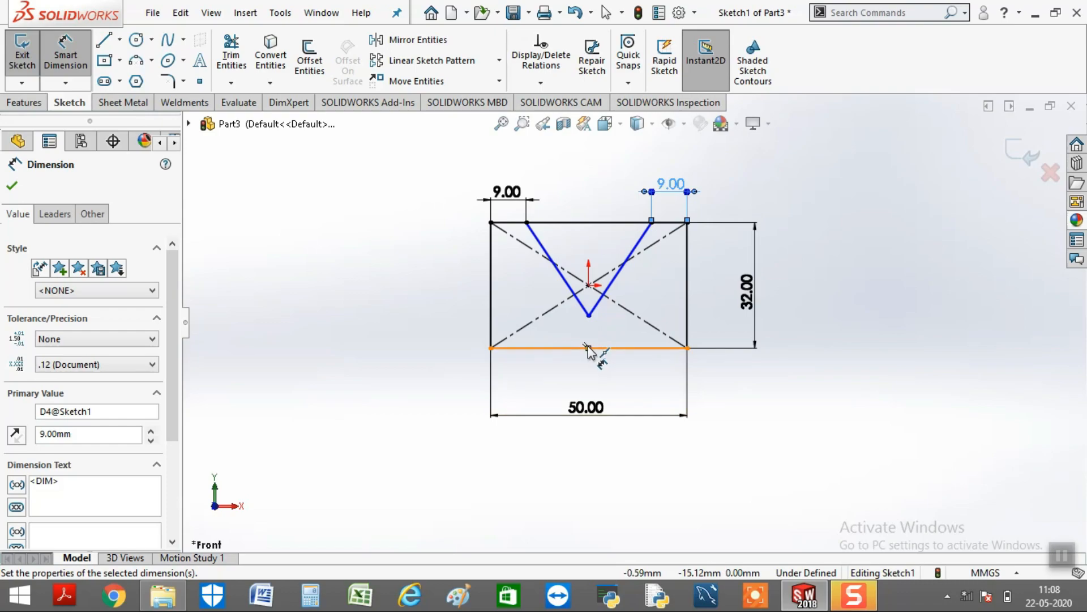
# - Dimension the V's vertex at 12 mm above the rectangle's bottom edge
pyautogui.click(589, 317)
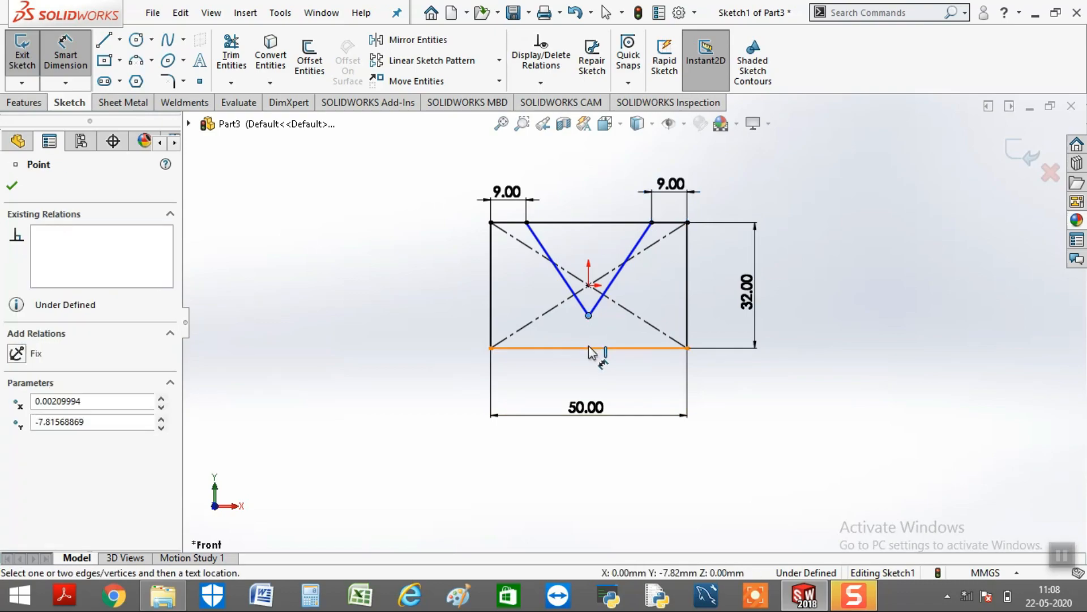
pyautogui.click(590, 348)
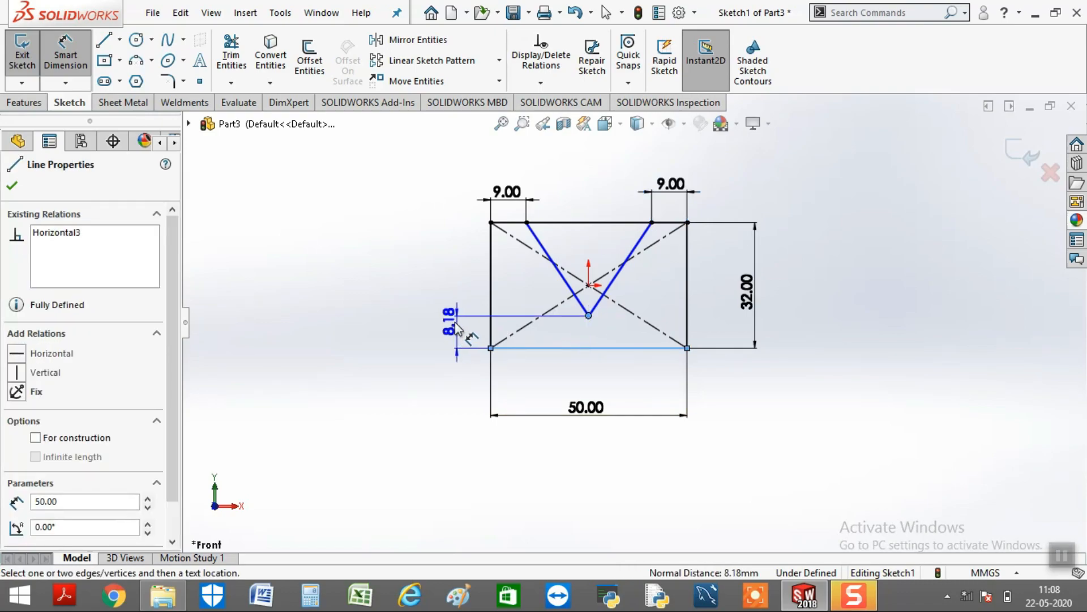
pyautogui.click(453, 331)
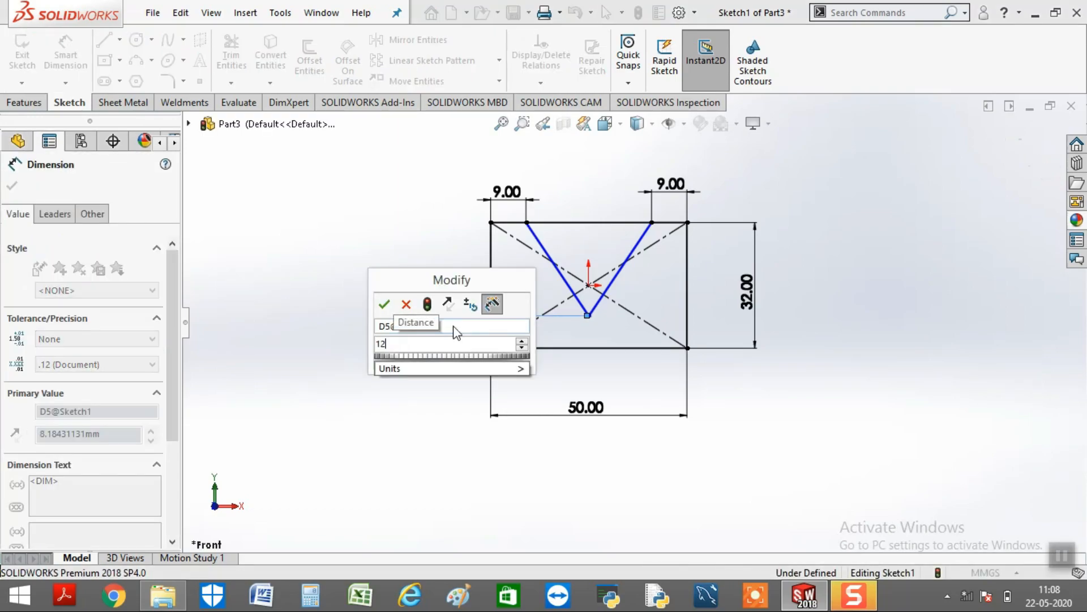
pyautogui.press('Return')
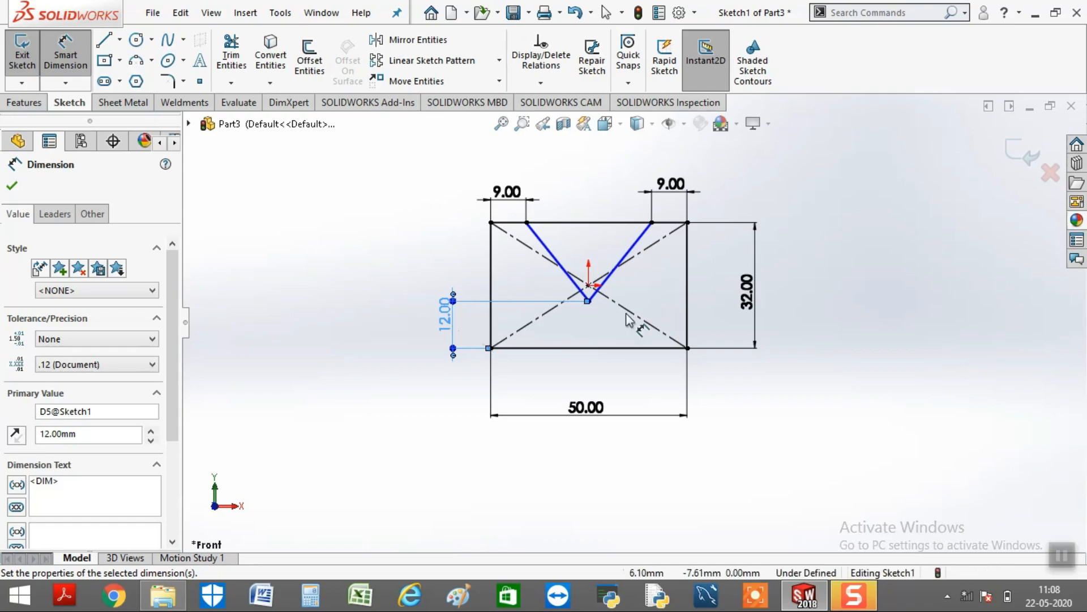
pyautogui.press('Escape')
pyautogui.press('Escape')
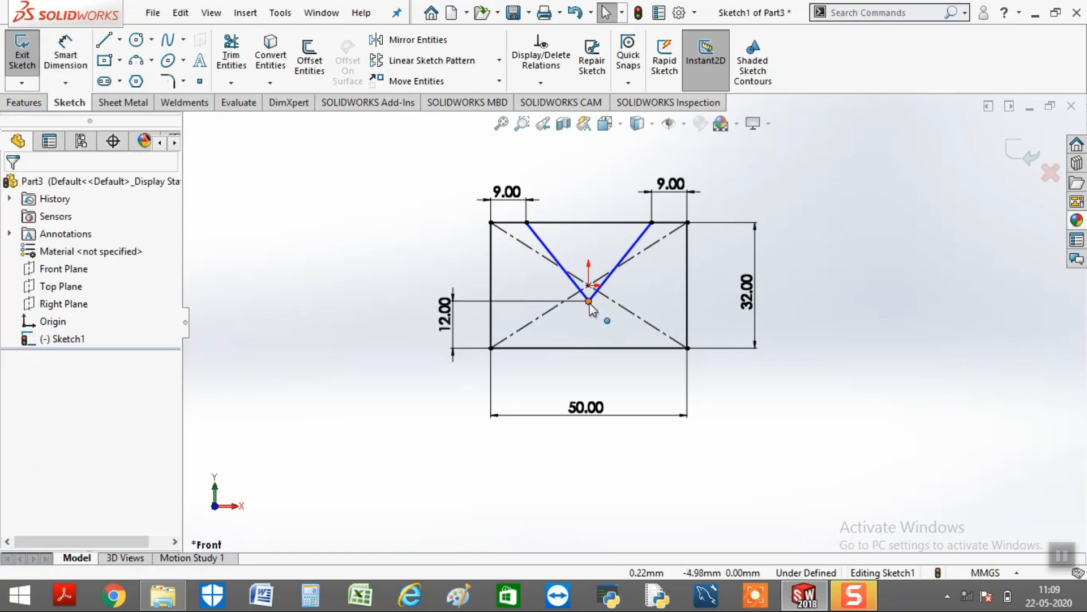
# - Add a Vertical relation between the V's vertex and the rectangle's center point
pyautogui.click(589, 300)
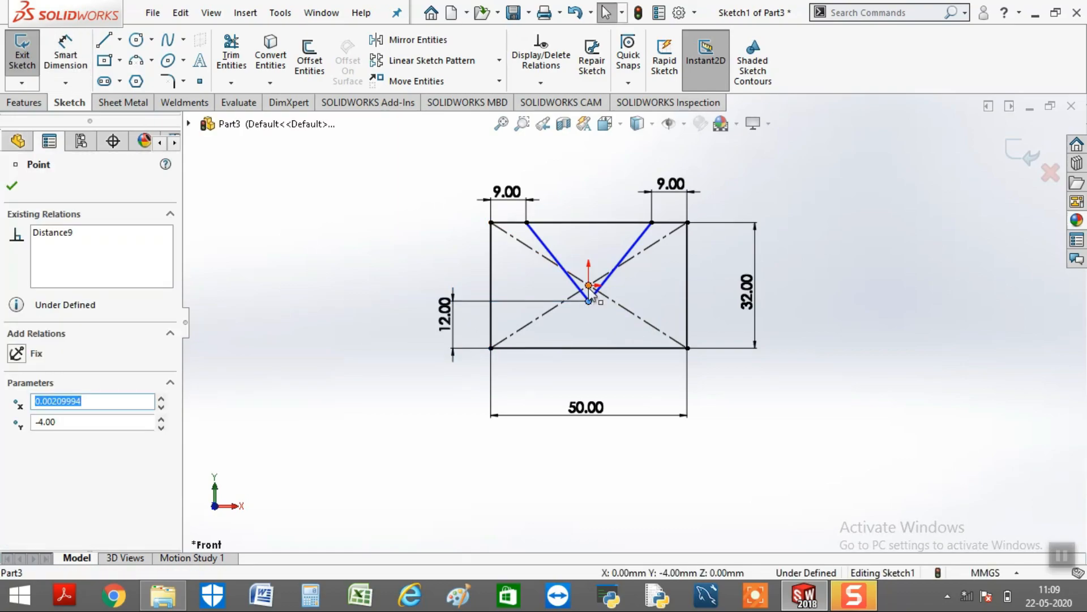
pyautogui.keyDown('ctrl'); pyautogui.click(589, 285); pyautogui.keyUp('ctrl')
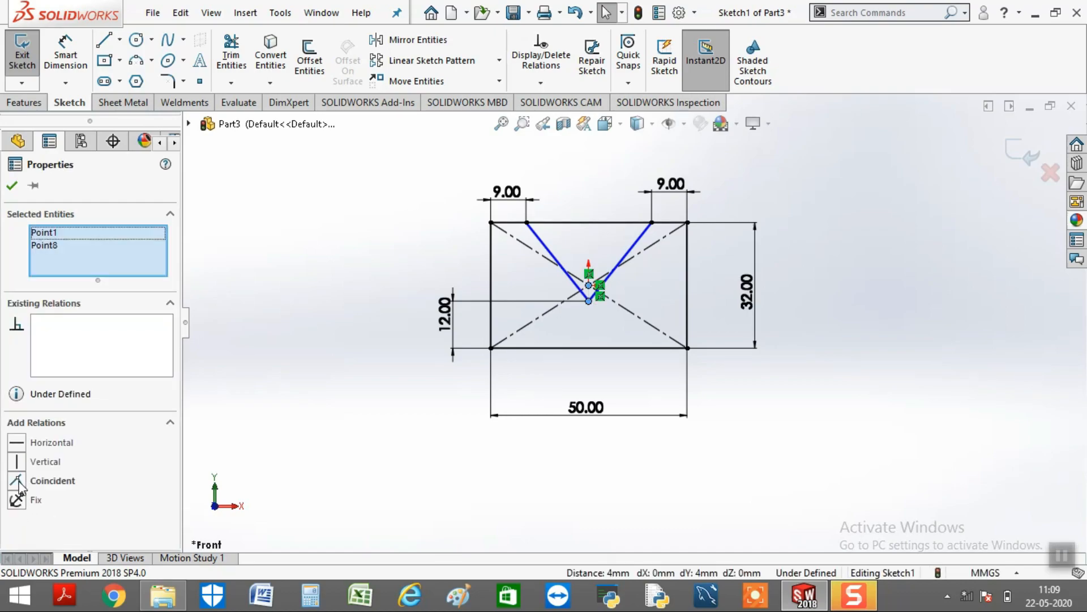
pyautogui.click(17, 461)
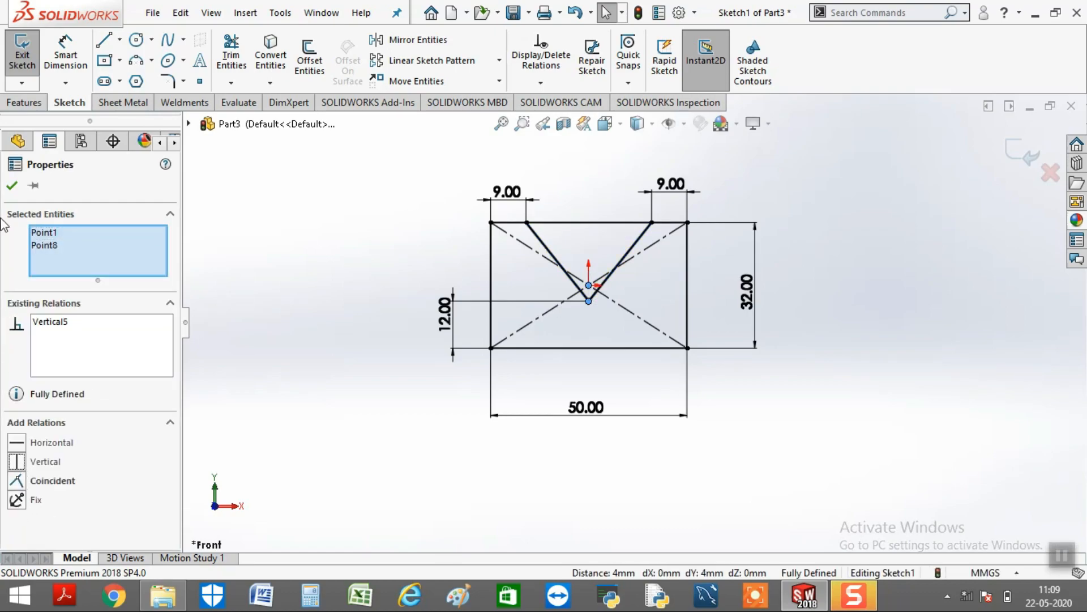
pyautogui.click(11, 188)
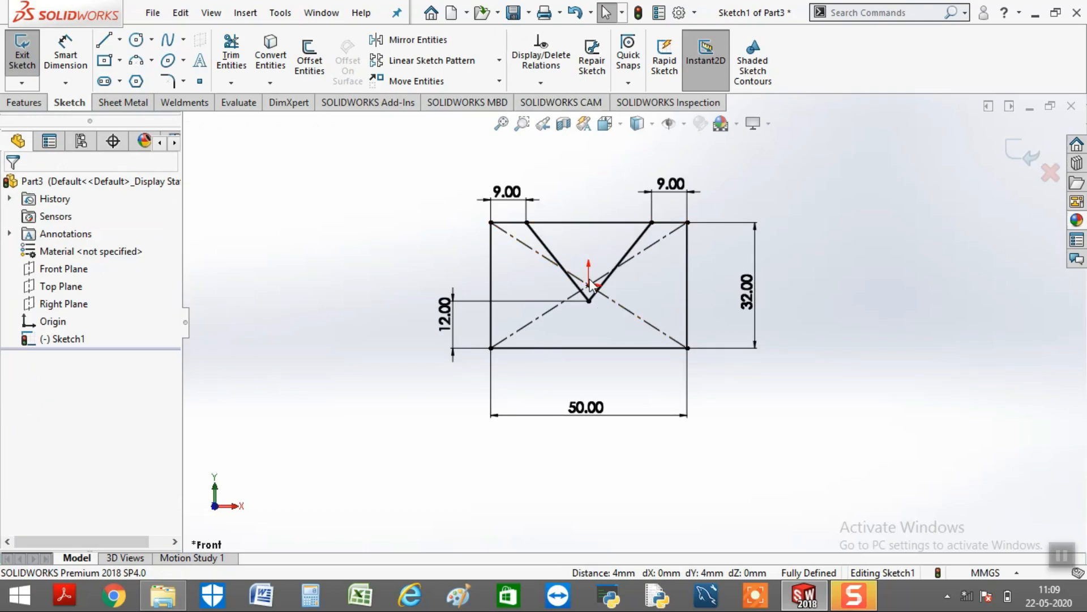
# - Sketch three connected lines from the rectangle's top-left corner: a slanted line, a horizontal about 17 mm, and a vertical about 20 mm down to the top edge
pyautogui.scroll(2, 634, 316)
pyautogui.scroll(-2, 568, 201)
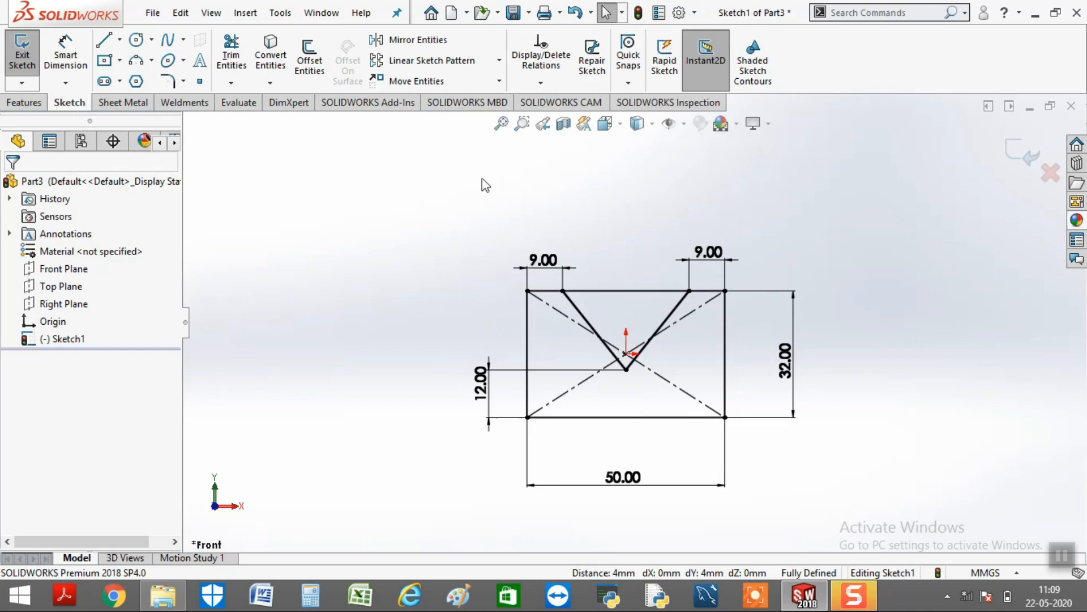
pyautogui.click(109, 48)
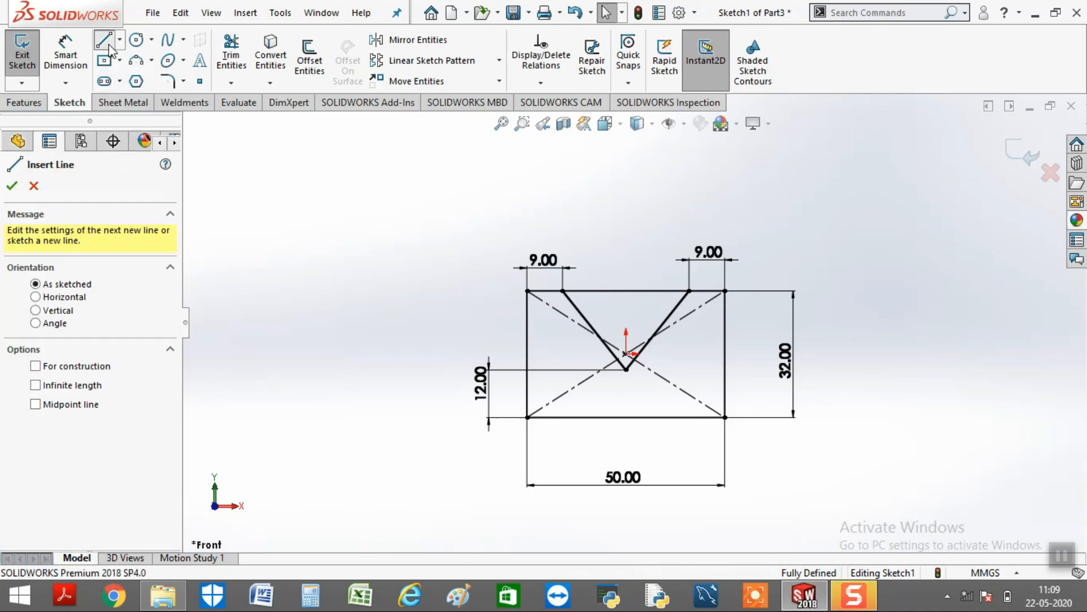
pyautogui.click(527, 290)
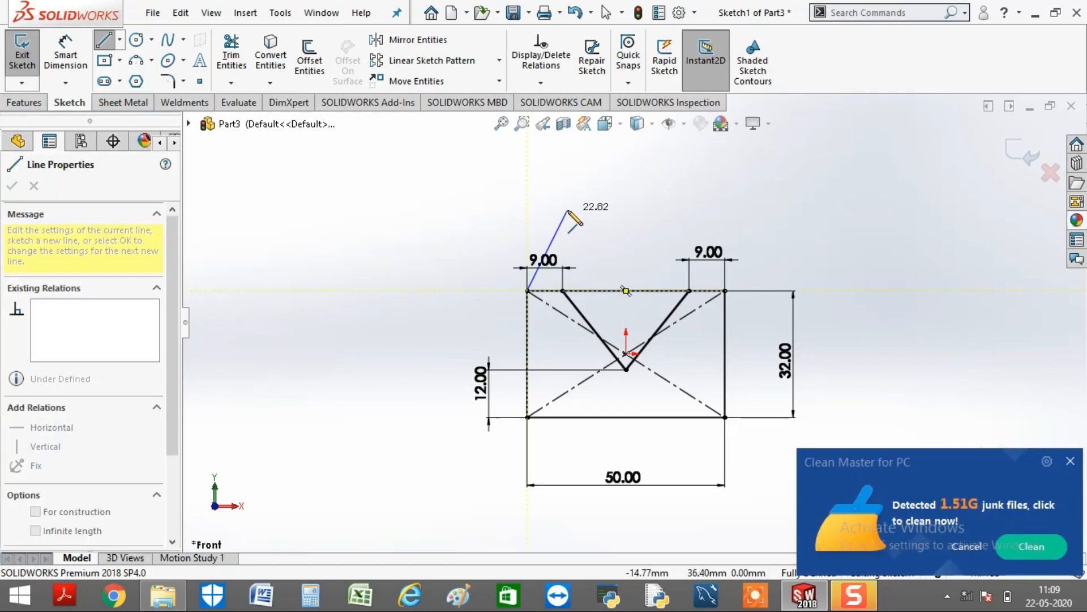
pyautogui.click(568, 210)
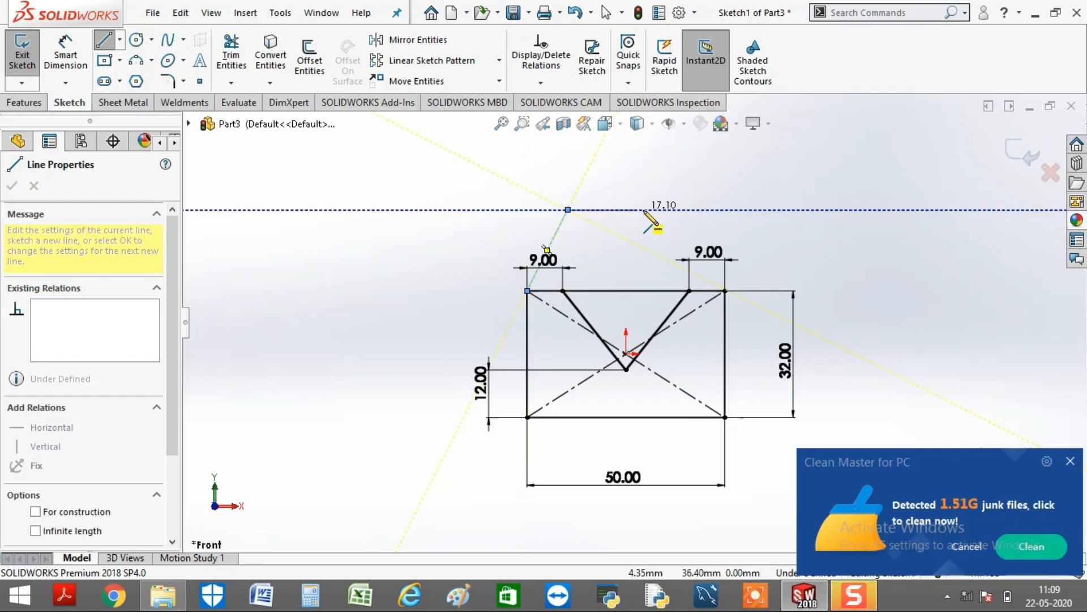
pyautogui.click(635, 209)
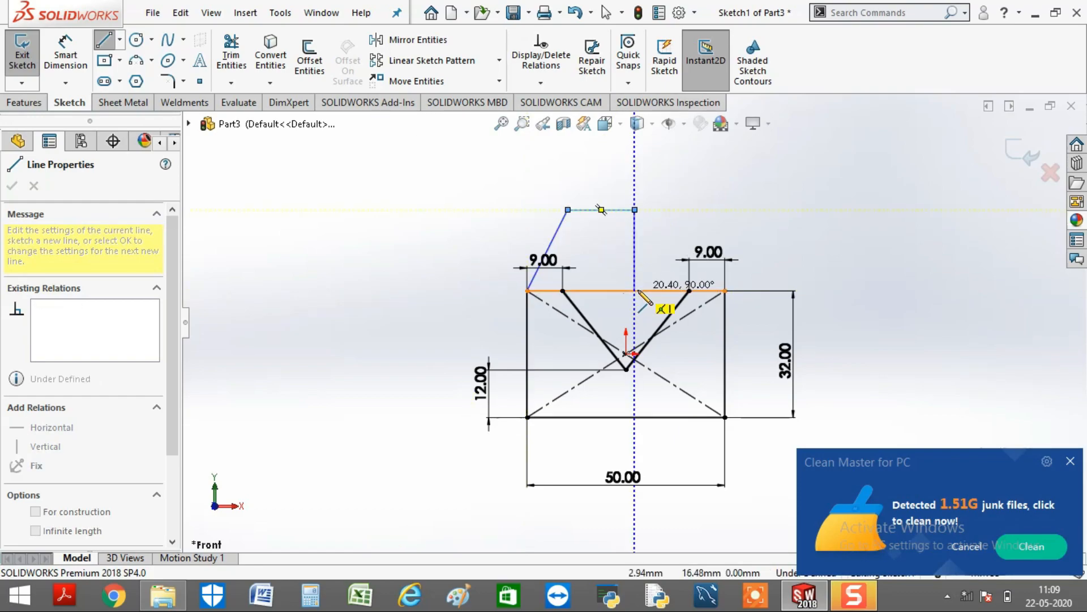
pyautogui.click(635, 291)
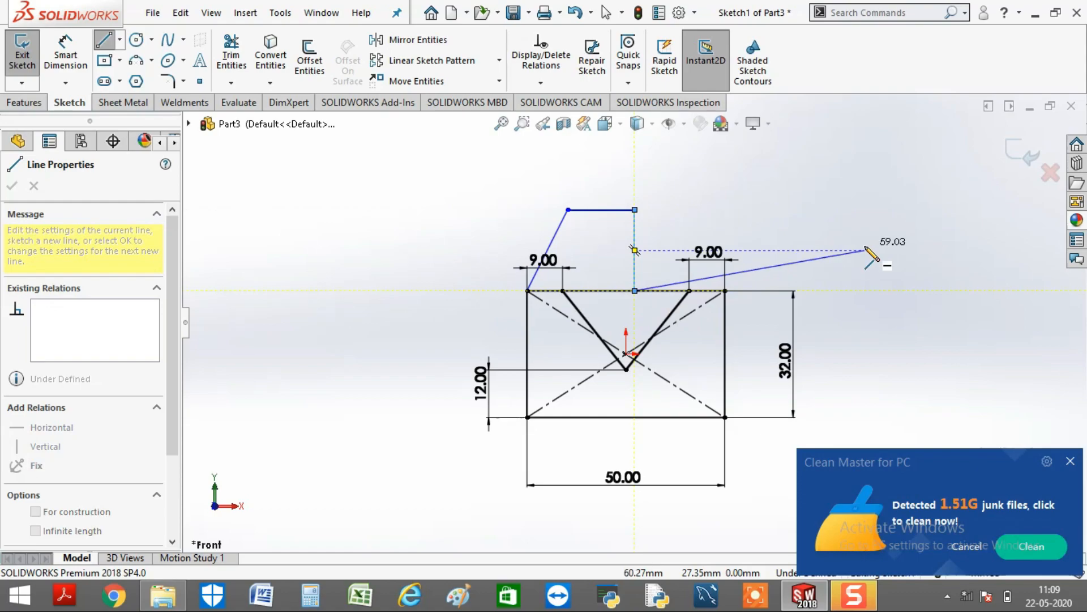
pyautogui.press('Escape')
# - Dimension the upper profile's horizontal top line and its vertical line at 24 mm each
pyautogui.moveTo(863, 326); pyautogui.dragTo(846, 240, button='right')
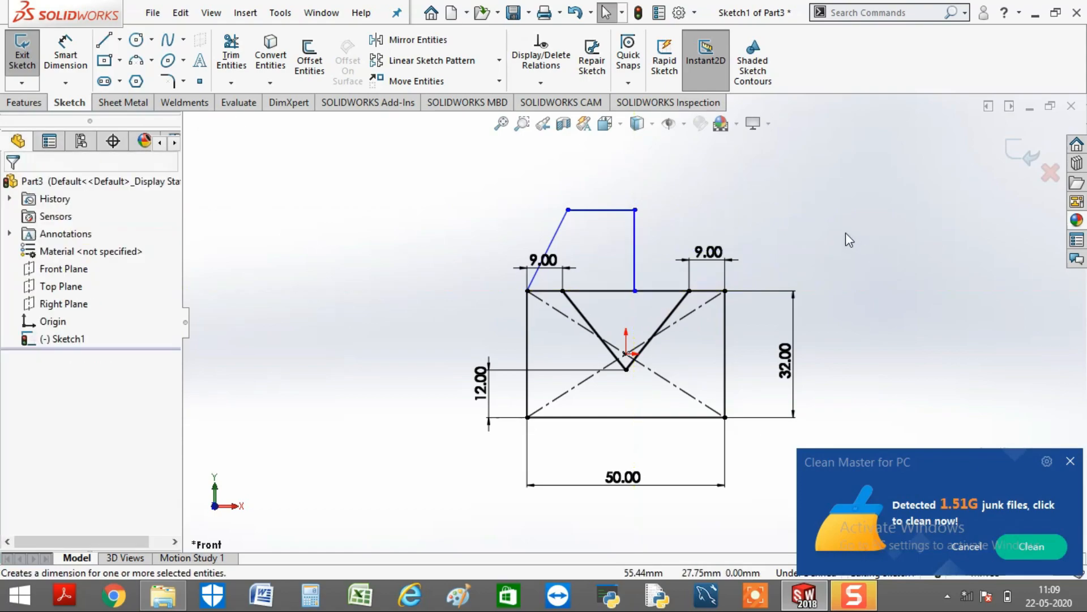
pyautogui.click(609, 209)
pyautogui.click(607, 171)
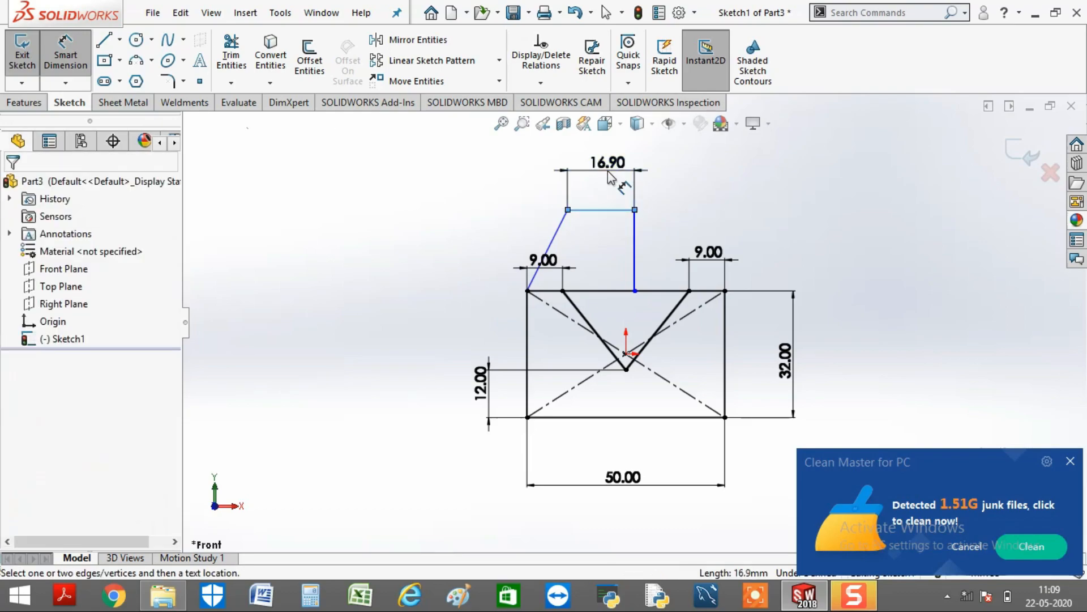
pyautogui.write('20')
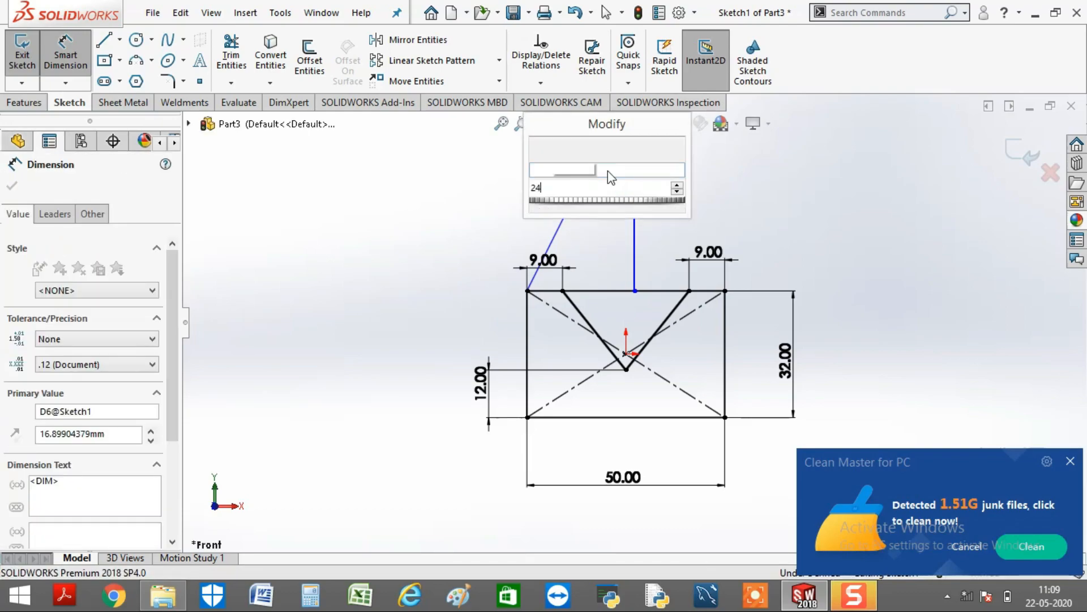
pyautogui.press('Return')
pyautogui.click(663, 256)
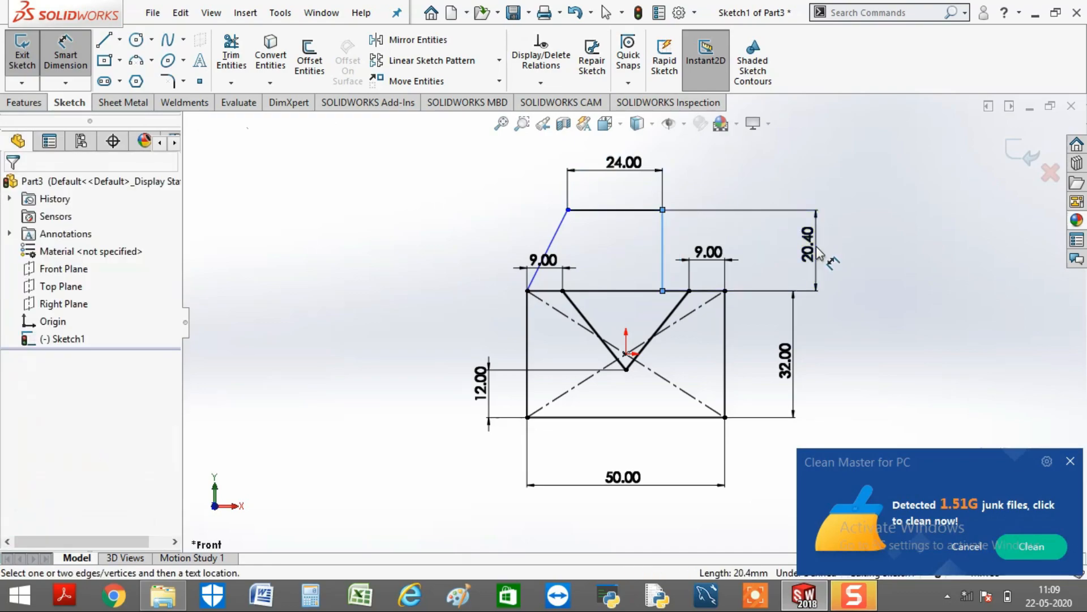
pyautogui.click(817, 253)
pyautogui.write('24')
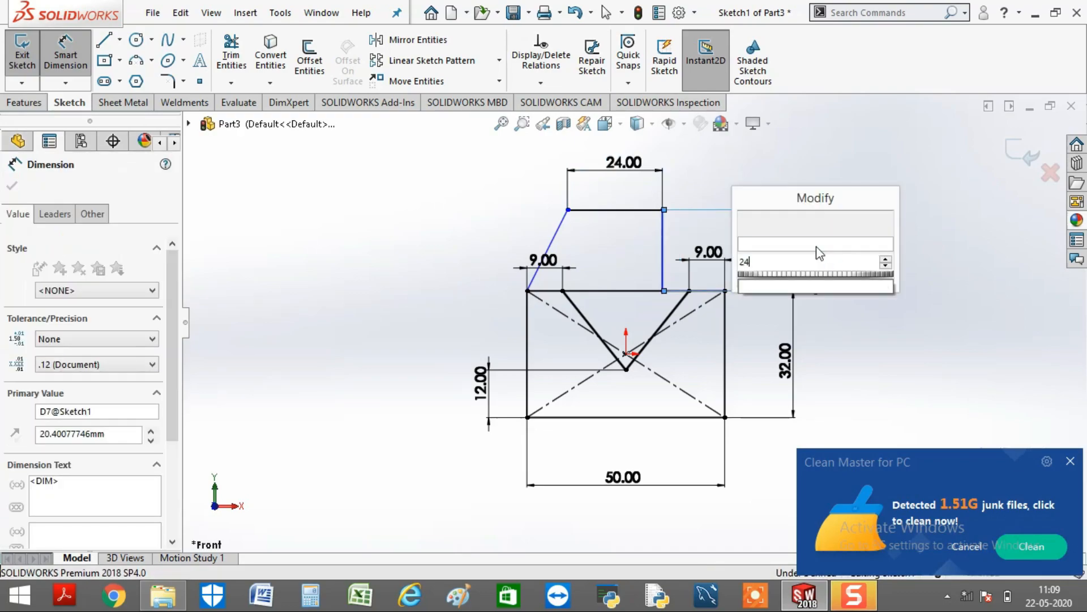
pyautogui.press('Return')
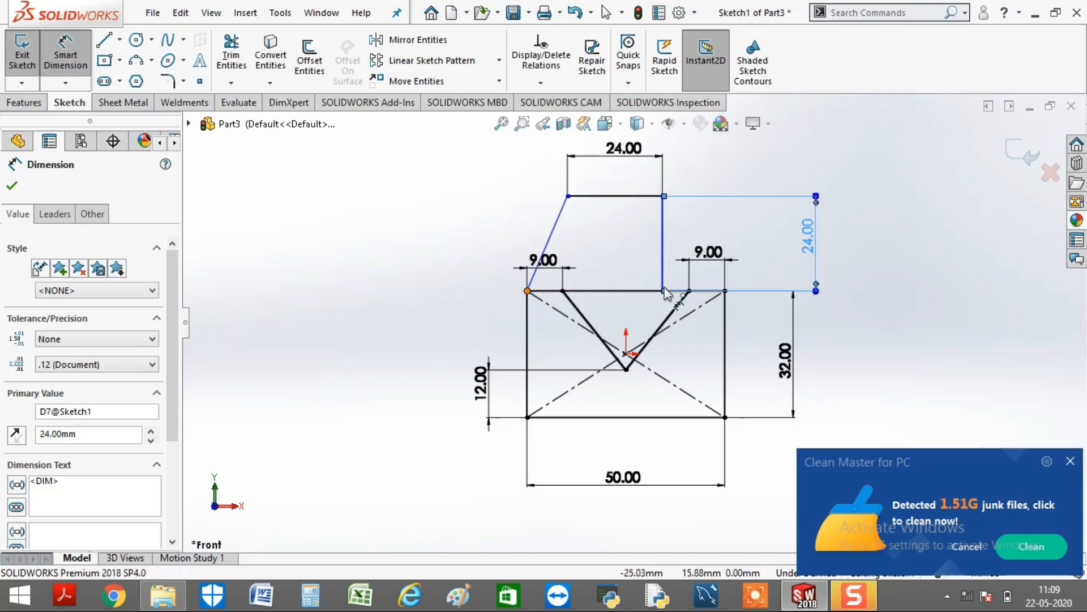
# - Dimension the distance from the rectangle's top-left corner to the lower end of the upper profile's vertical line at 38 mm
pyautogui.click(527, 290)
pyautogui.click(662, 290)
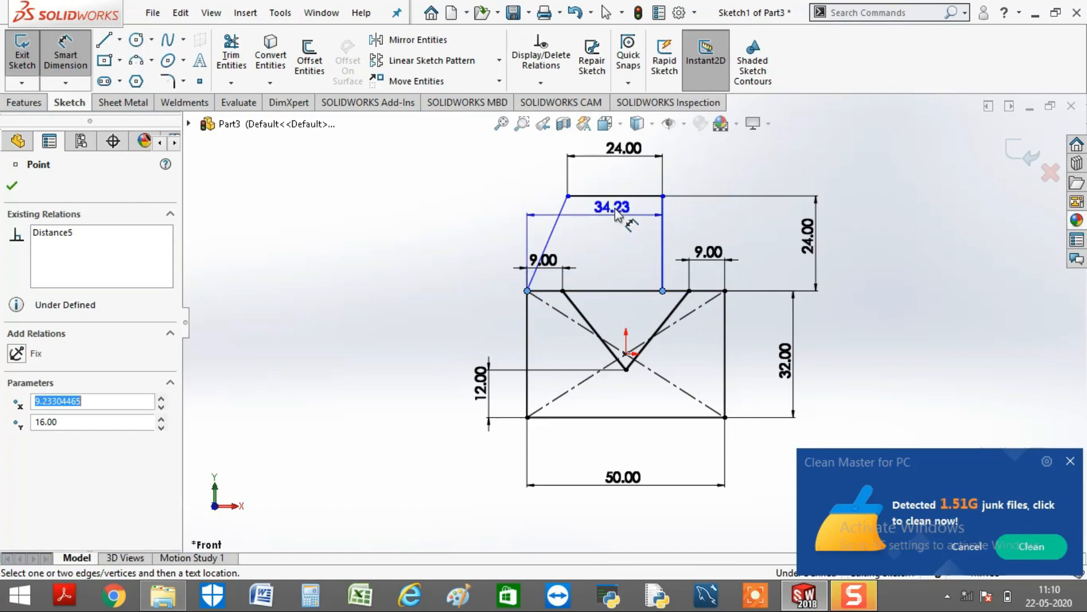
pyautogui.scroll(2, 618, 215)
pyautogui.click(617, 181)
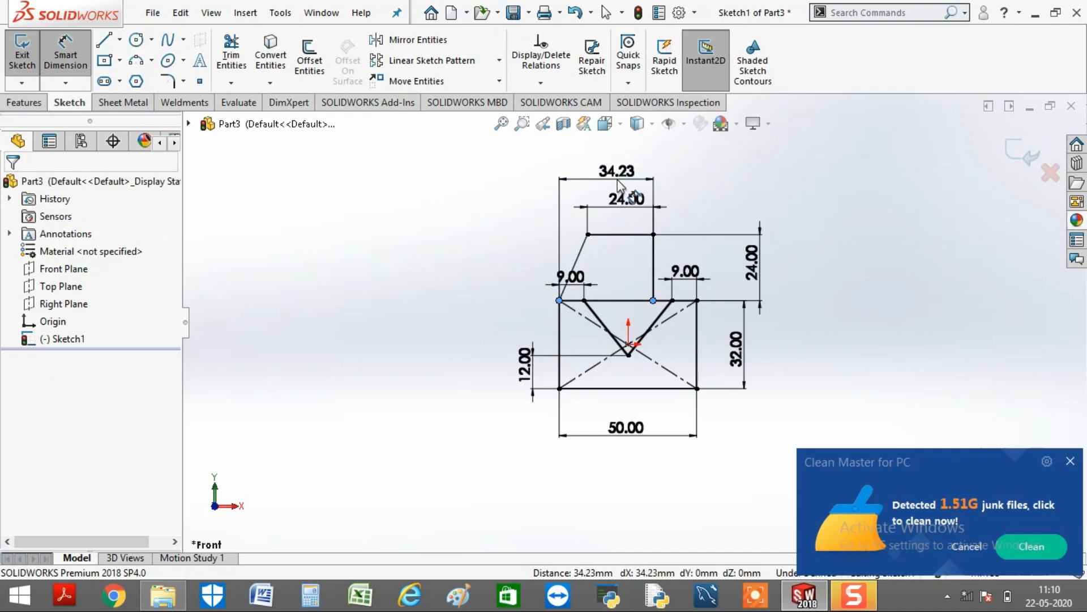
pyautogui.write('38')
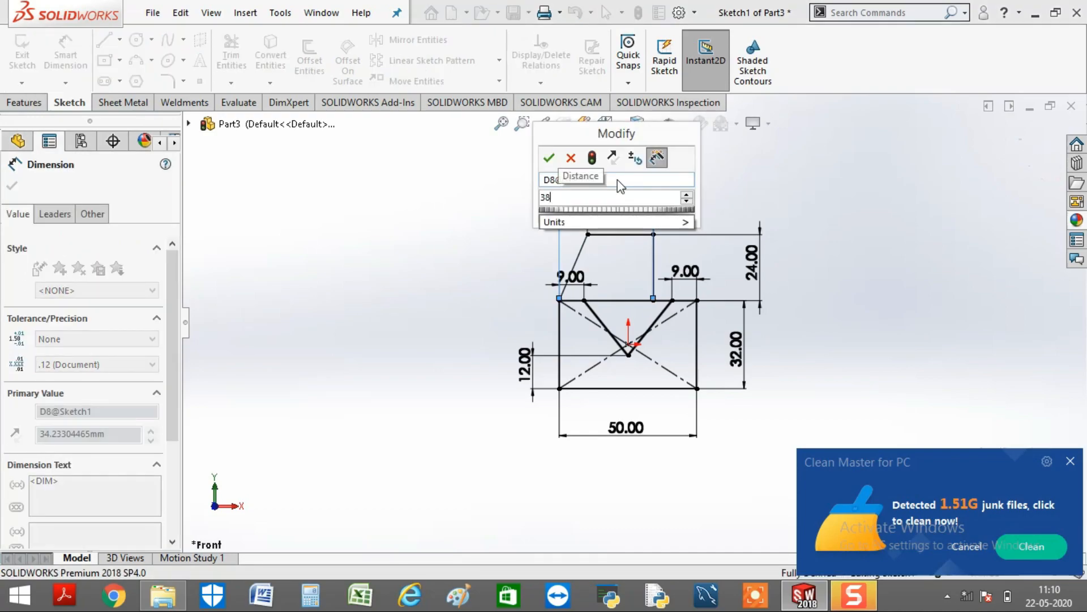
pyautogui.press('Escape')
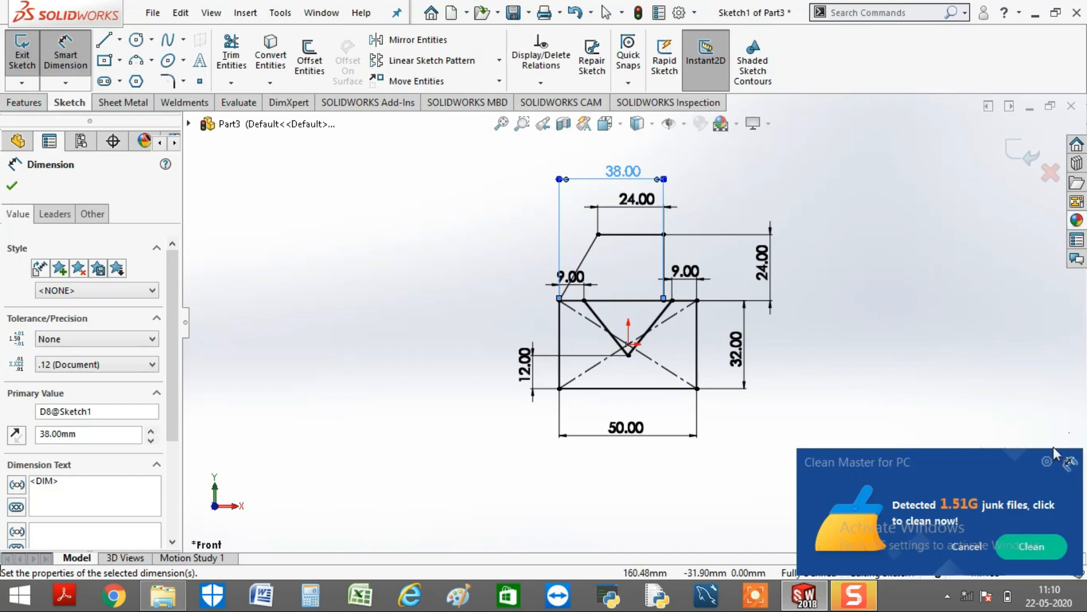
pyautogui.click(1070, 458)
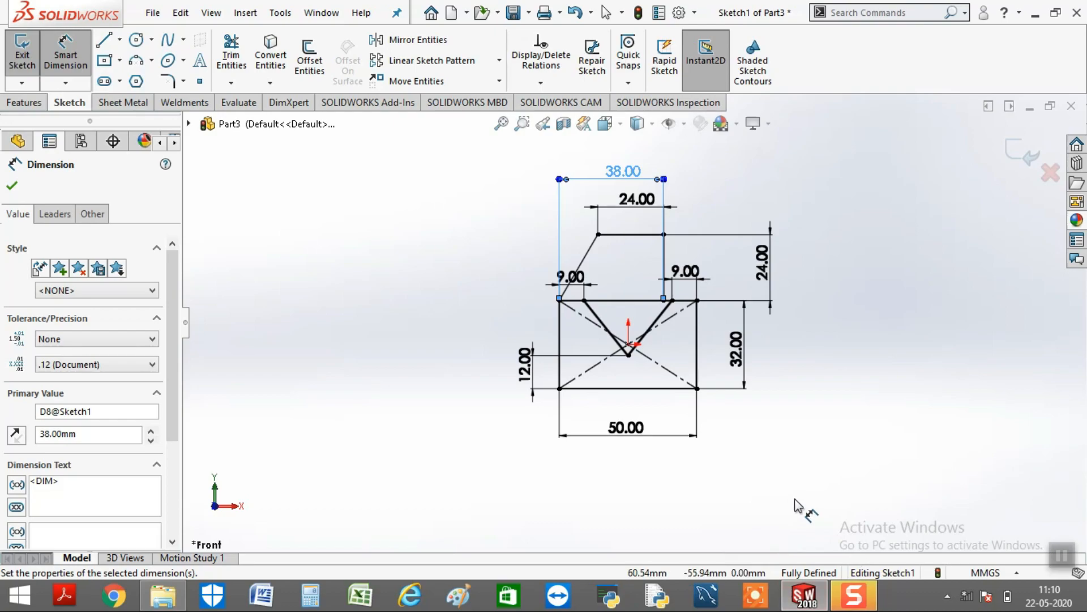
pyautogui.click(809, 476)
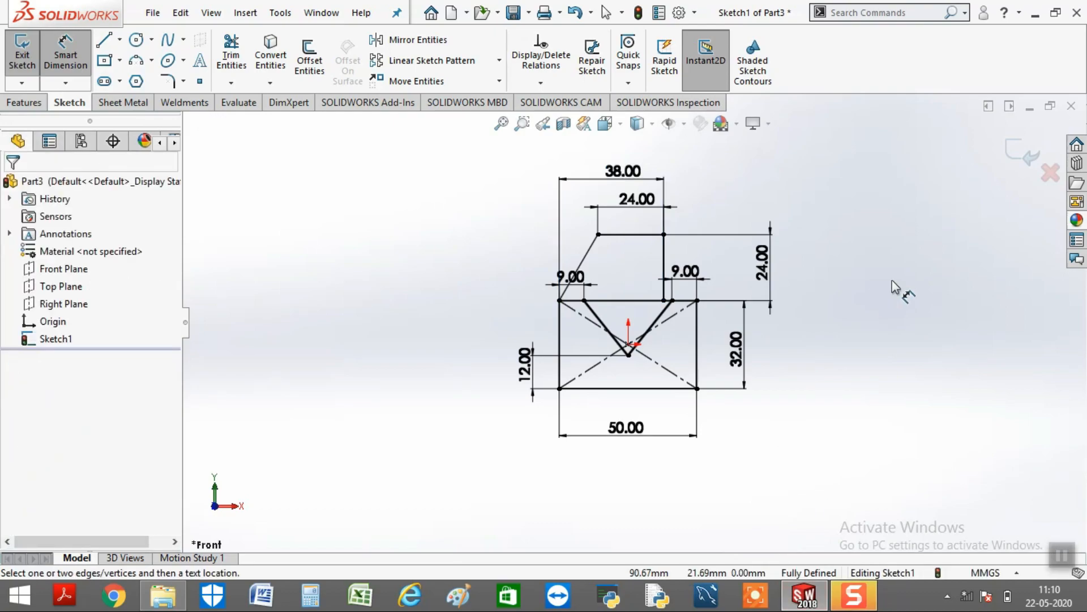
# - Trim away all segments of the rectangle's two diagonal construction lines using Trim to closest
pyautogui.click(231, 56)
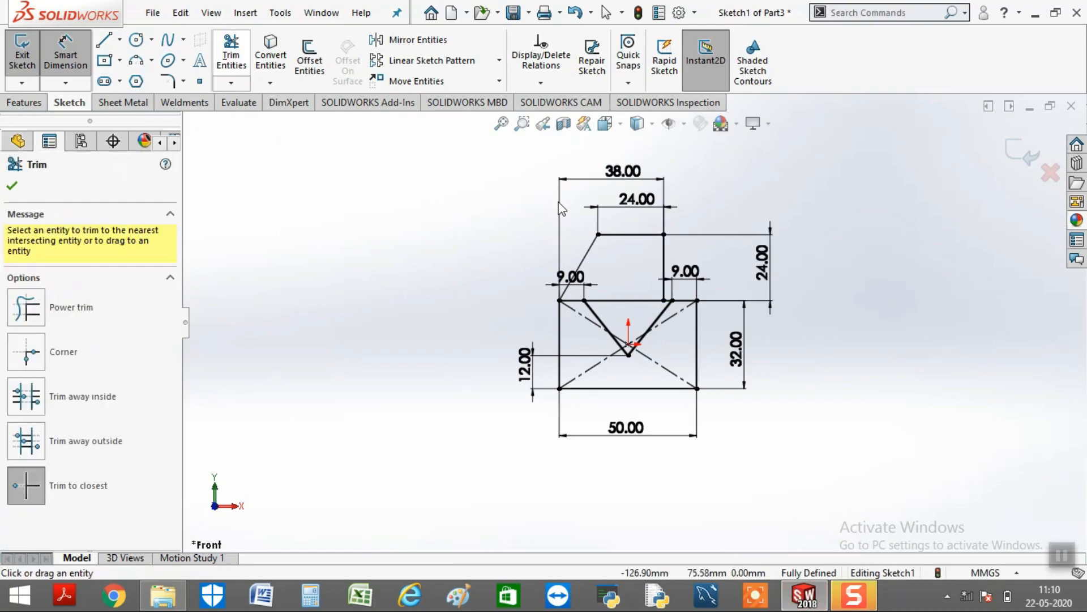
pyautogui.scroll(-3, 578, 374)
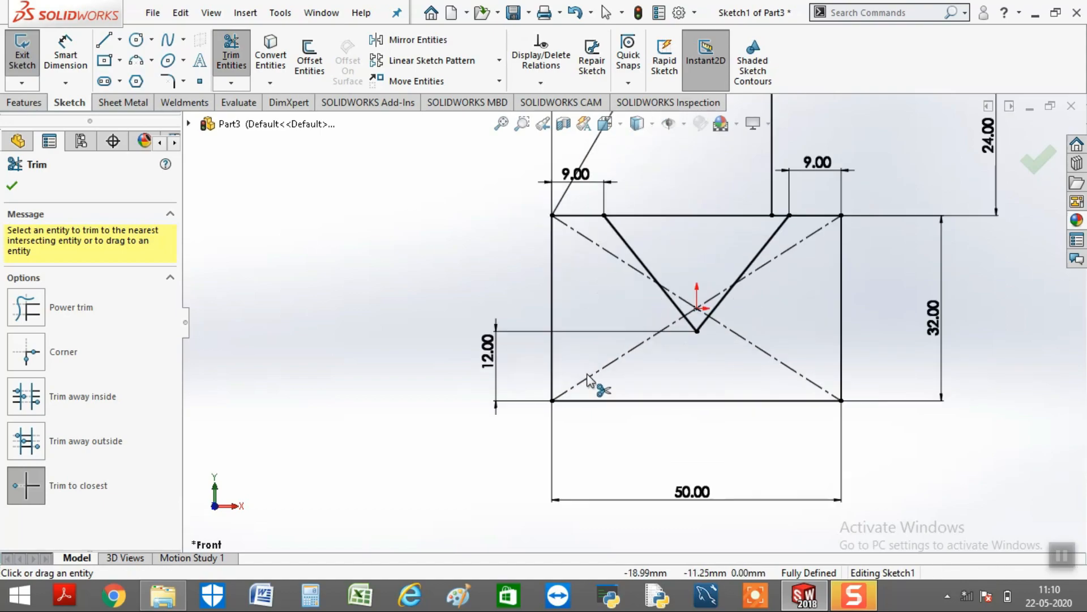
pyautogui.click(614, 365)
pyautogui.click(770, 357)
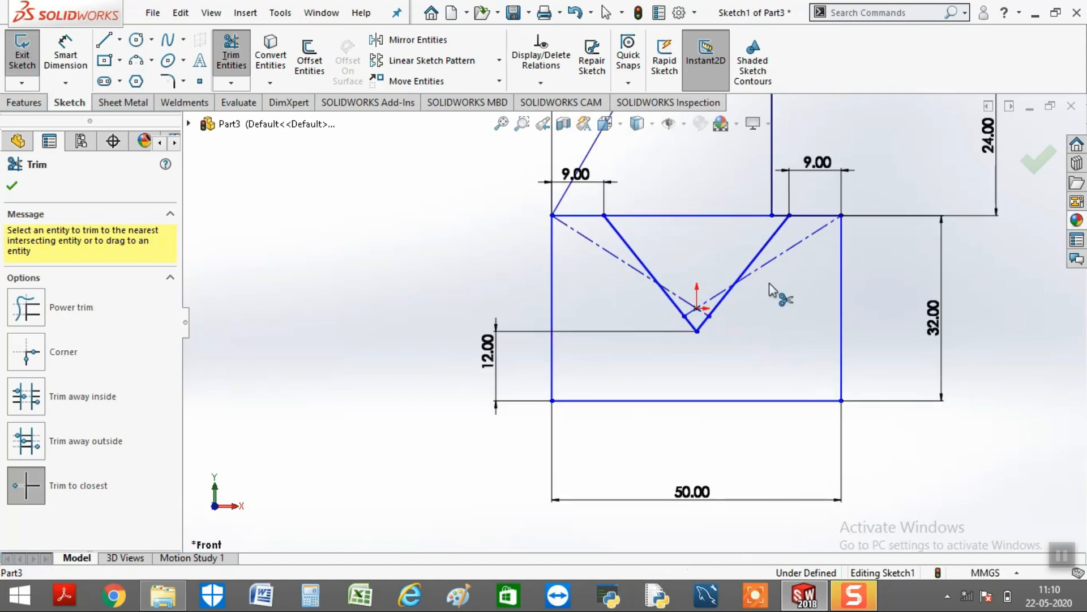
pyautogui.click(765, 270)
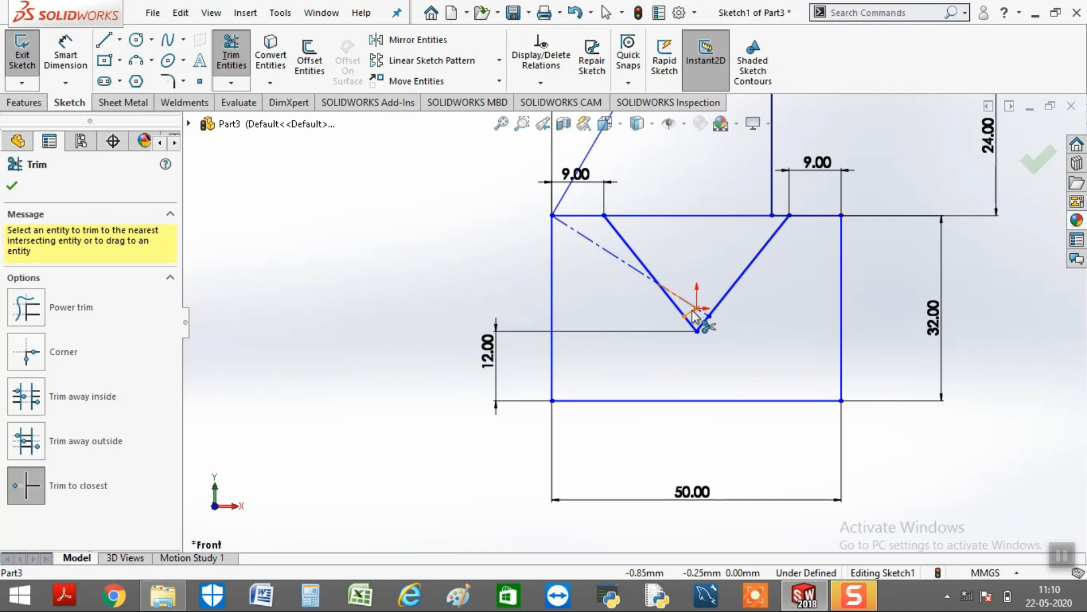
pyautogui.click(692, 307)
pyautogui.click(703, 312)
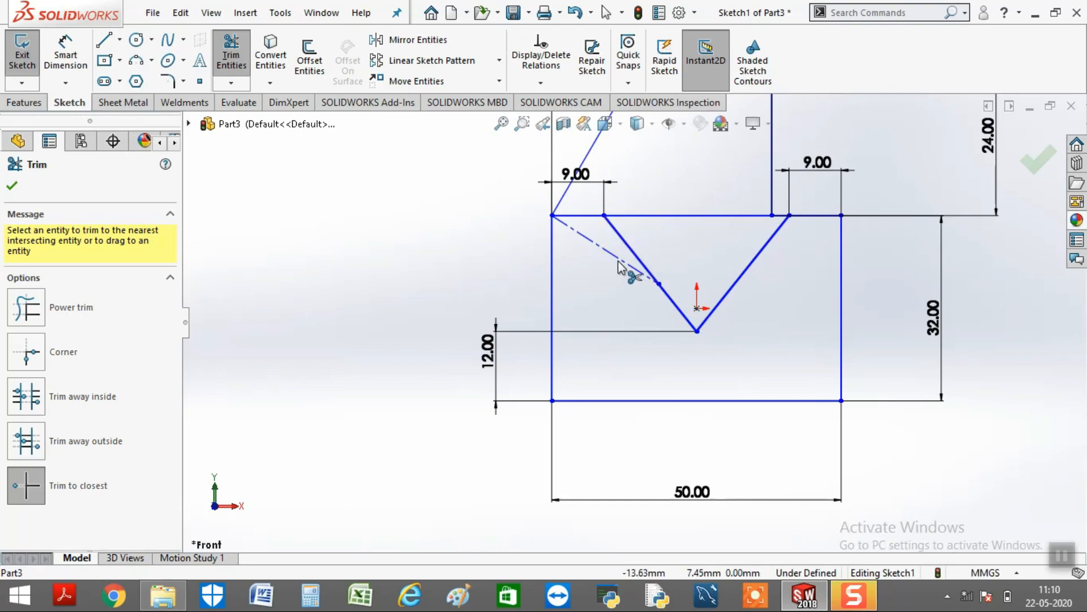
pyautogui.scroll(5, 778, 311)
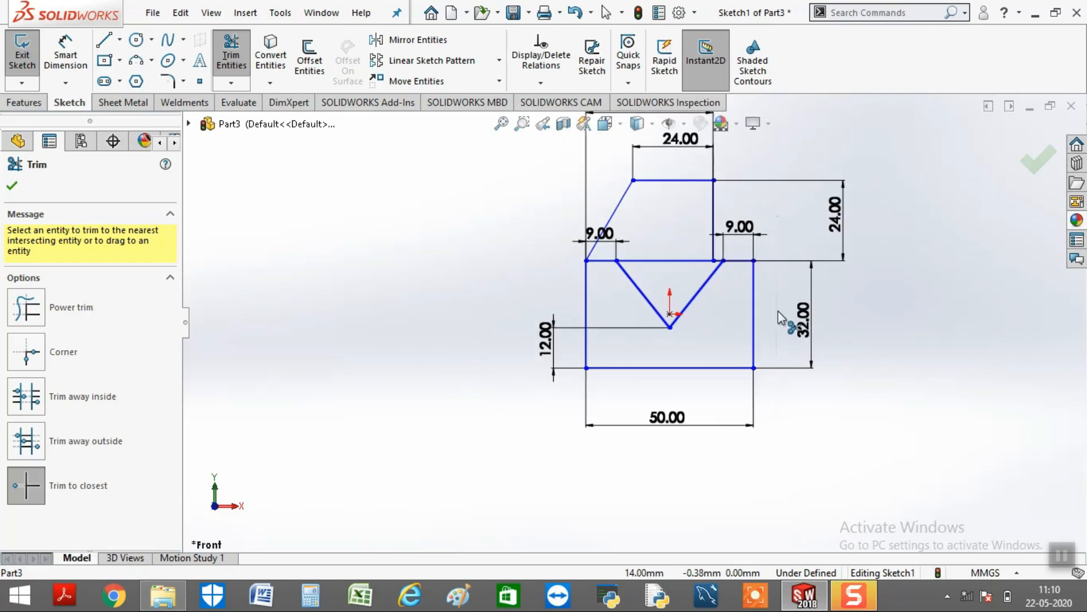
# - Hide the sketch dimensions in the view and finish the Trim command
pyautogui.click(683, 125)
pyautogui.click(673, 281)
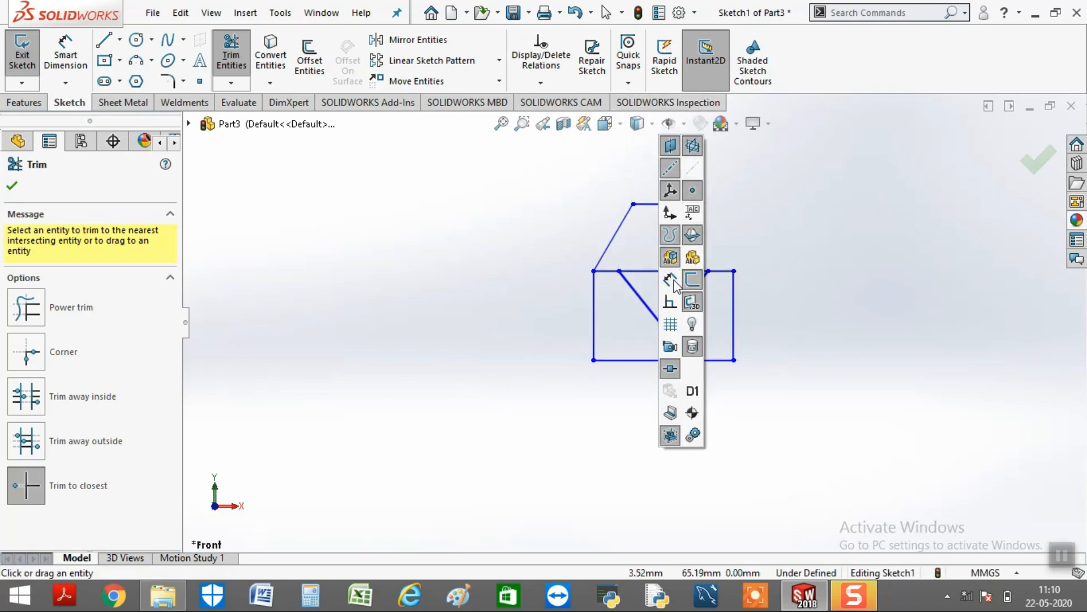
pyautogui.moveTo(855, 322)
pyautogui.mouseDown(button='middle')
pyautogui.moveTo(789, 361)
pyautogui.moveTo(844, 350)
pyautogui.moveTo(822, 332)
pyautogui.moveTo(832, 357)
pyautogui.moveTo(776, 355)
pyautogui.moveTo(830, 338)
pyautogui.mouseUp(button='middle')
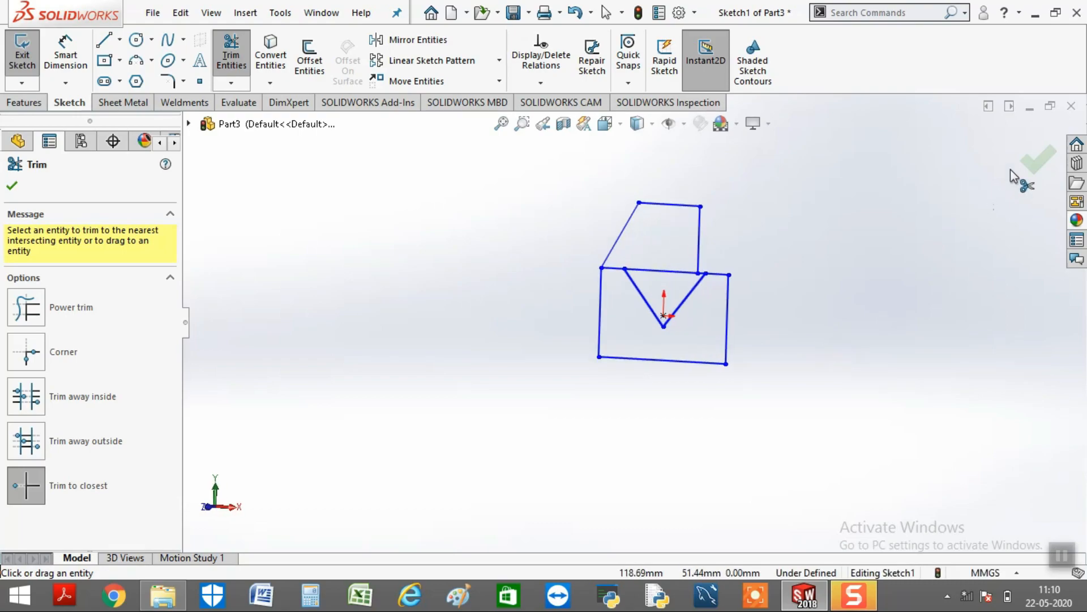
pyautogui.click(1039, 160)
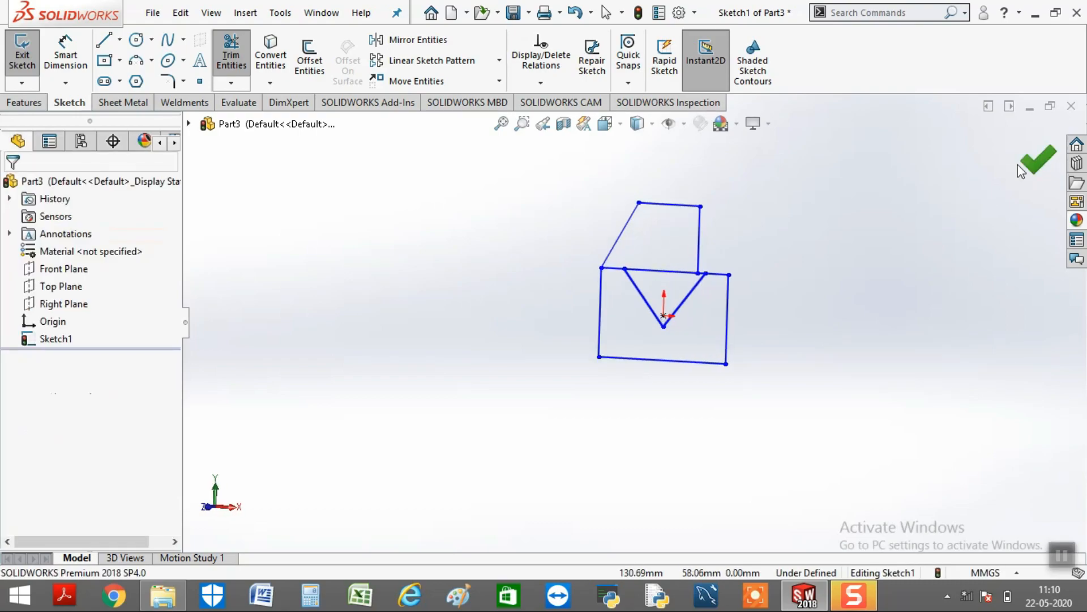
# - Start a boss extrusion of the sketch with the rectangle's outer region and the V region as contours
pyautogui.click(45, 336)
pyautogui.click(24, 104)
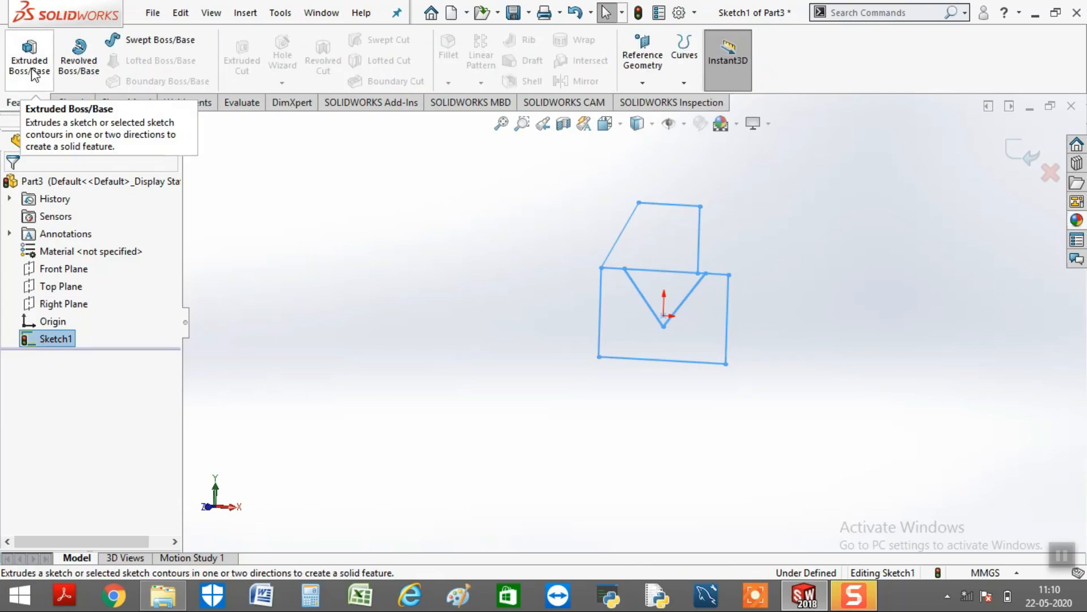
pyautogui.click(31, 69)
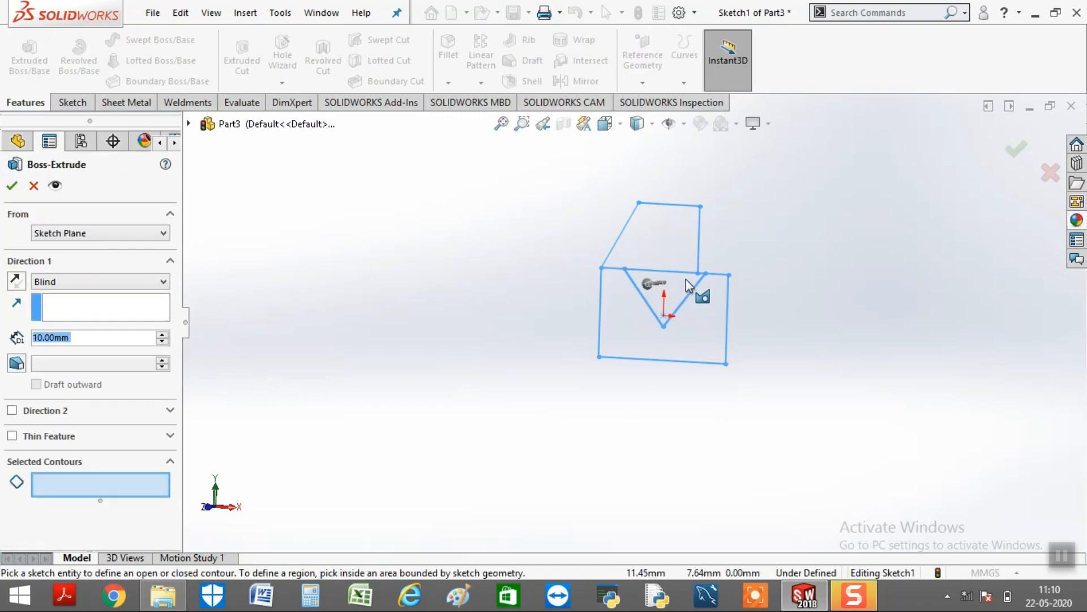
pyautogui.click(676, 296)
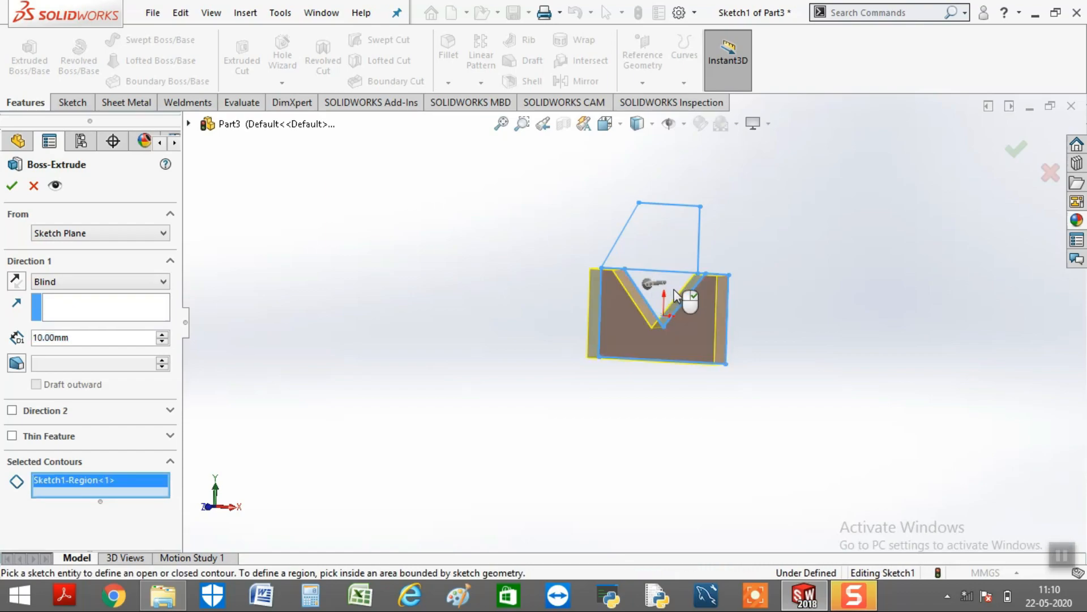
pyautogui.click(679, 295)
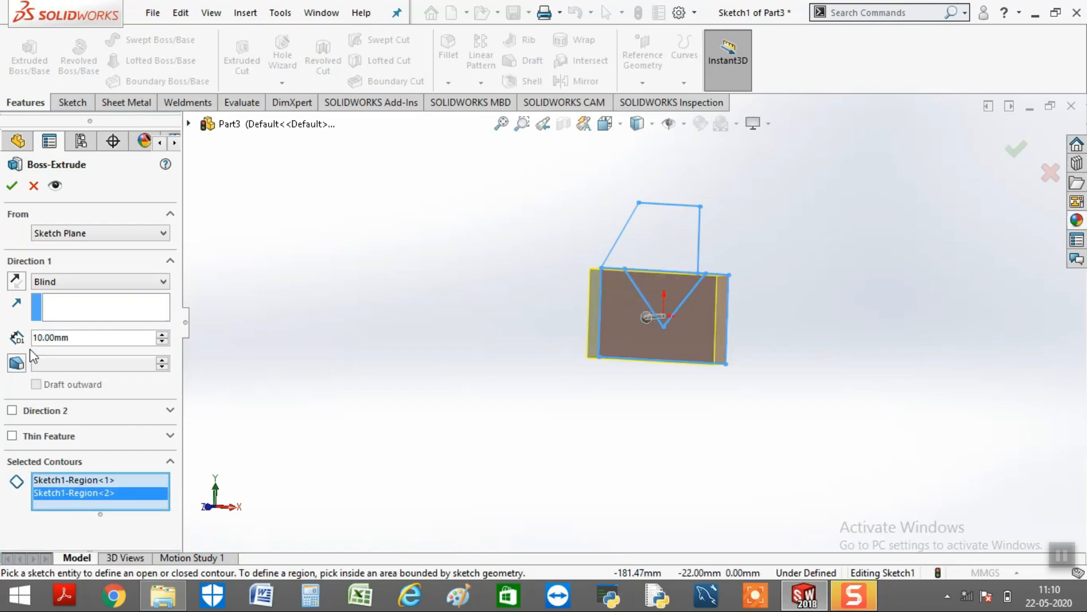
# - Set the blind extrusion depth to 75 mm and reverse its direction
pyautogui.moveTo(98, 338); pyautogui.dragTo(6, 340)
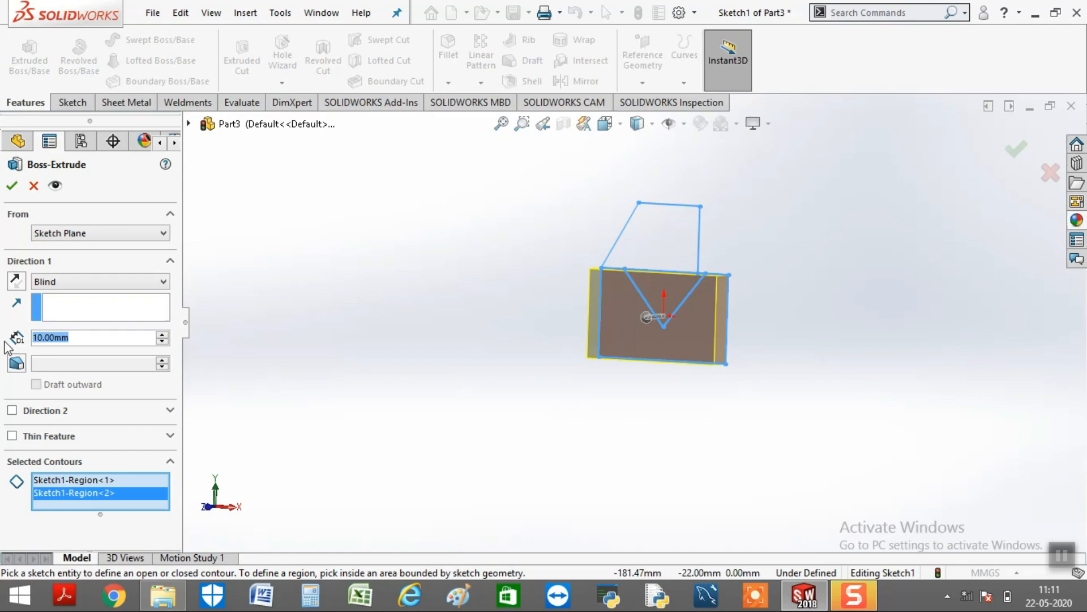
pyautogui.write('75')
pyautogui.press('Return')
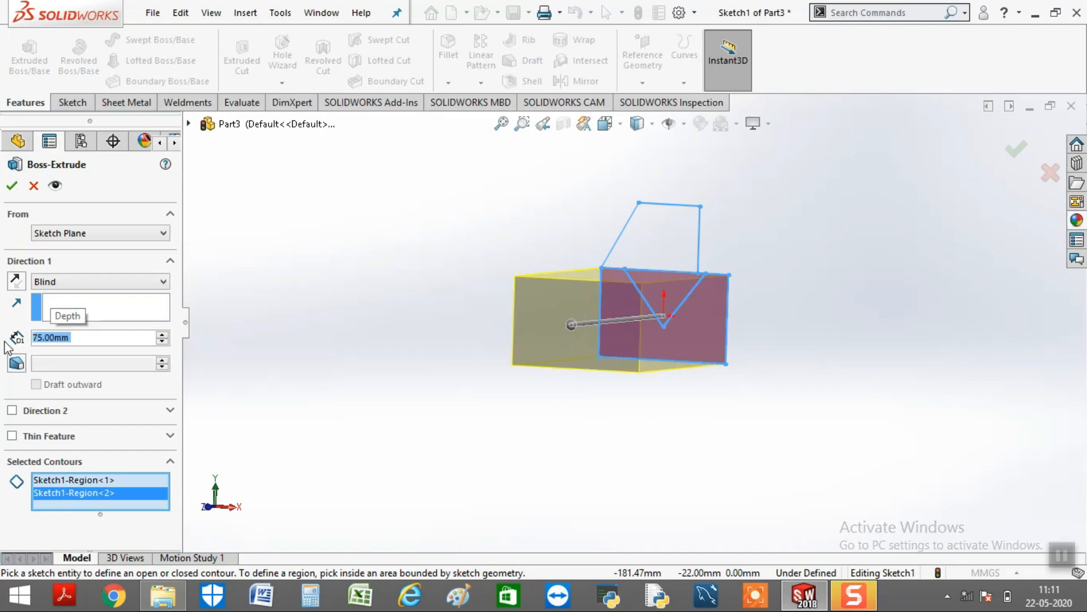
pyautogui.click(17, 281)
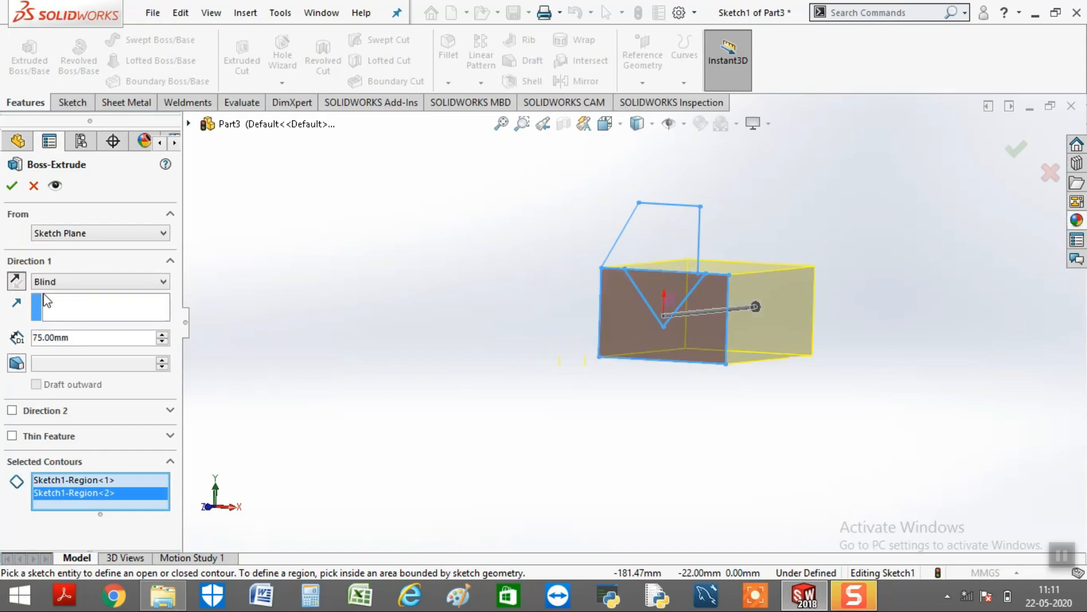
pyautogui.moveTo(452, 450); pyautogui.dragTo(467, 510, button='middle')
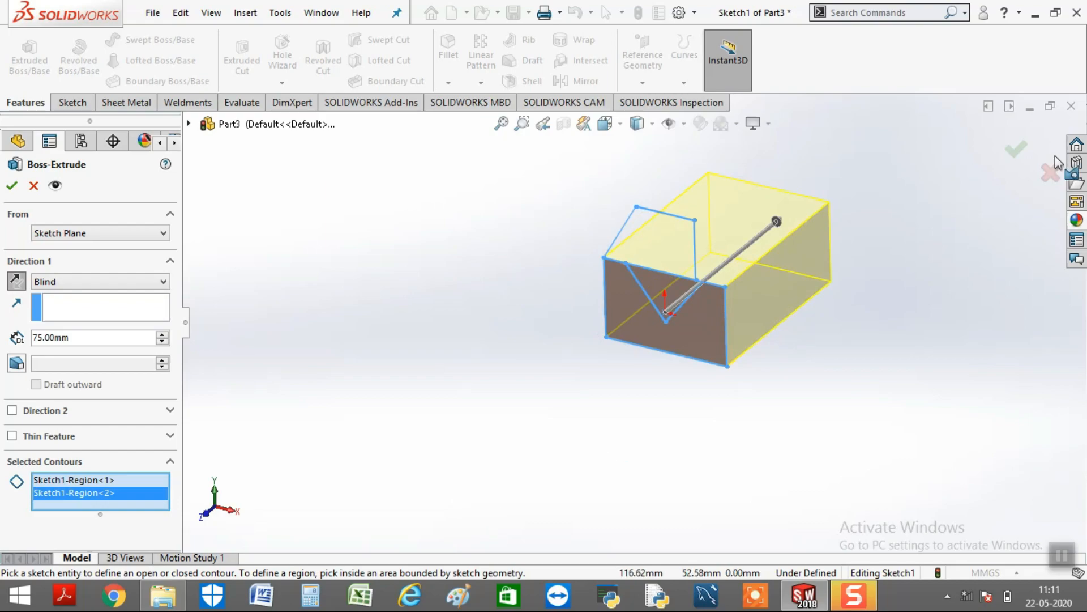
# - Finish the base extrusion and start an extruded cut of its sketch with the V region as the contour
pyautogui.click(1016, 148)
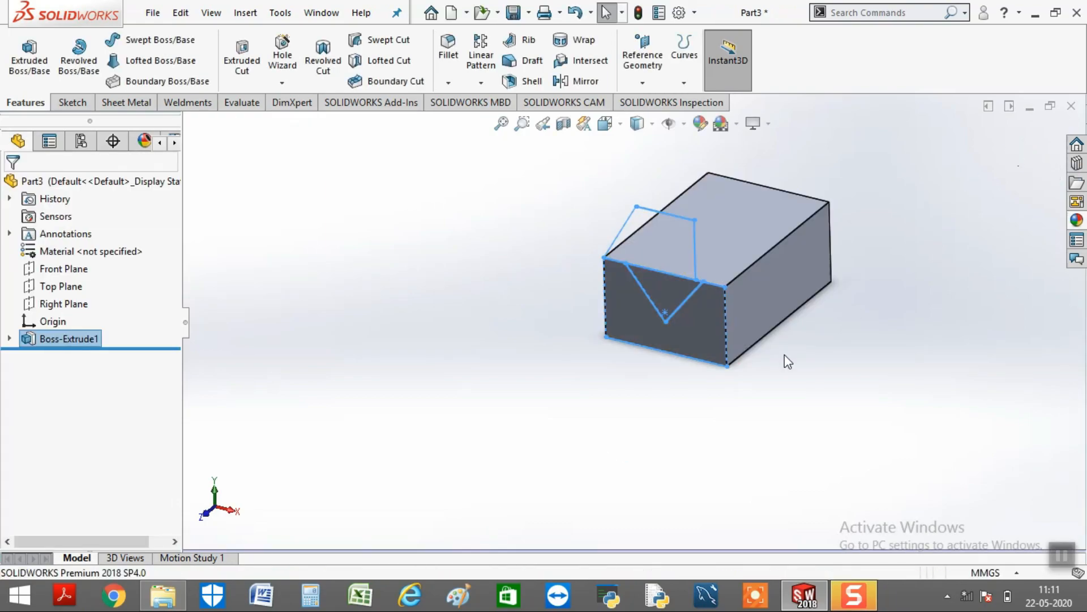
pyautogui.click(664, 304)
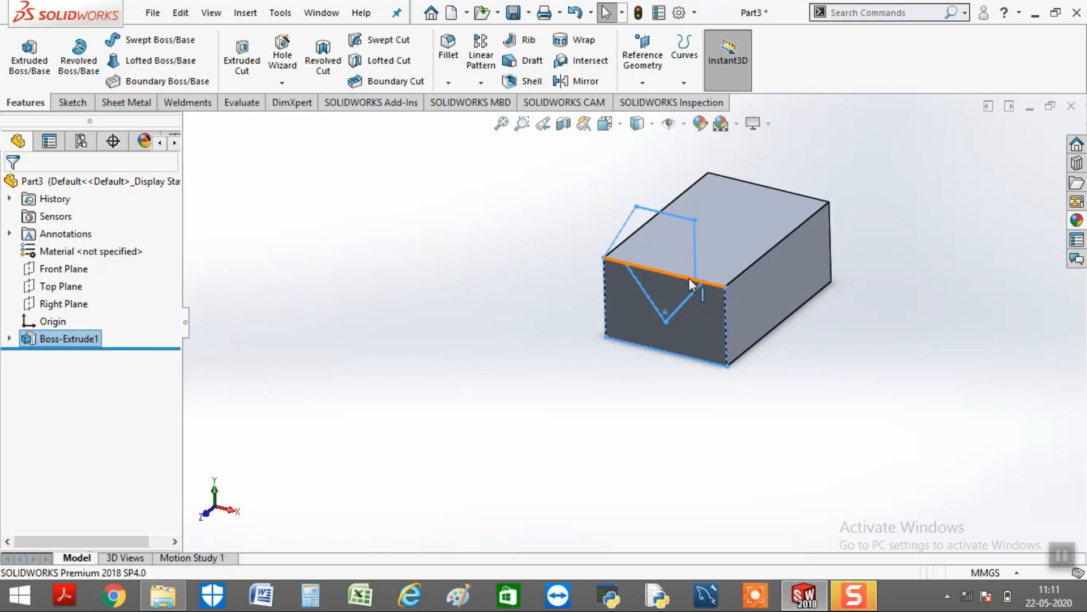
pyautogui.click(10, 339)
pyautogui.click(79, 355)
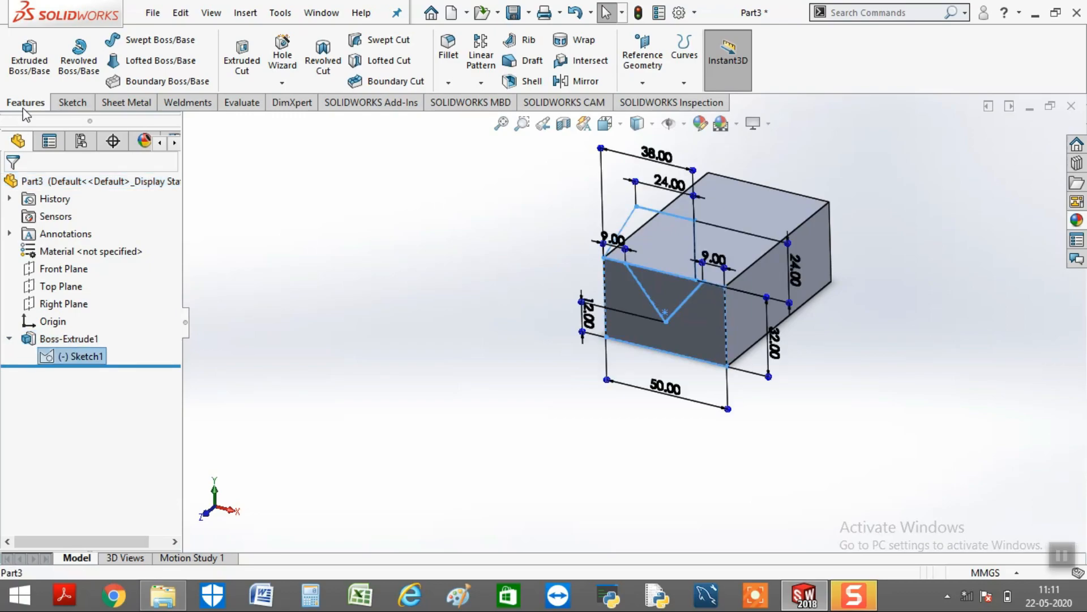
pyautogui.click(246, 61)
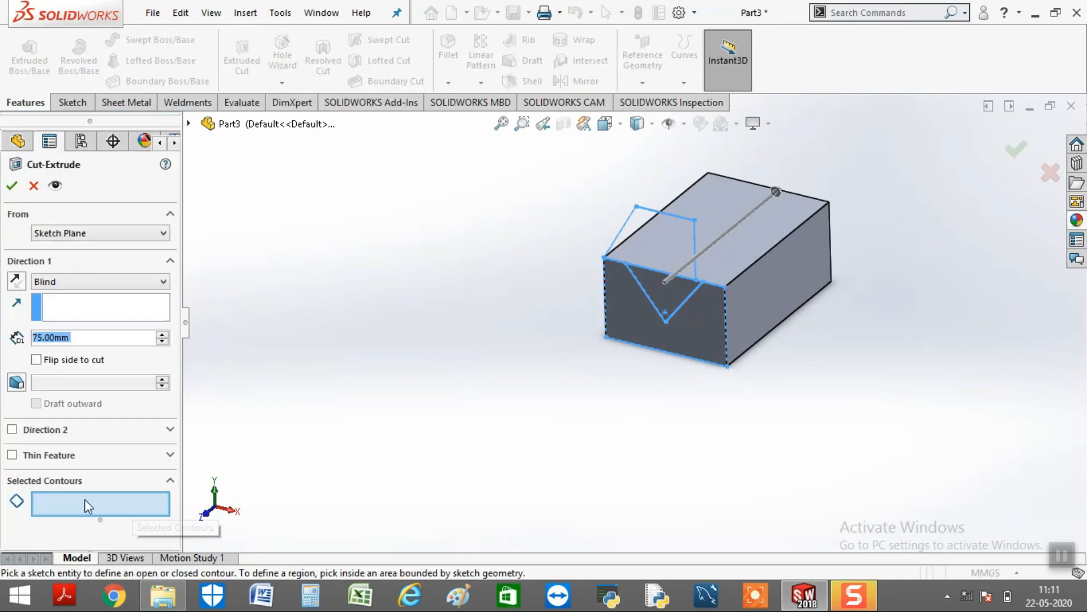
pyautogui.click(99, 506)
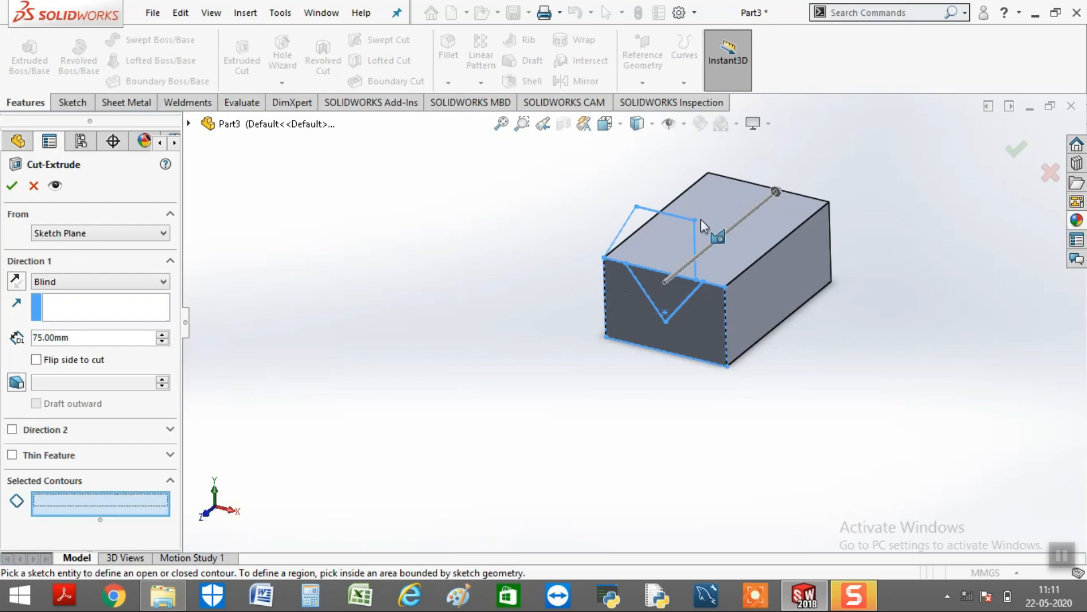
pyautogui.click(667, 295)
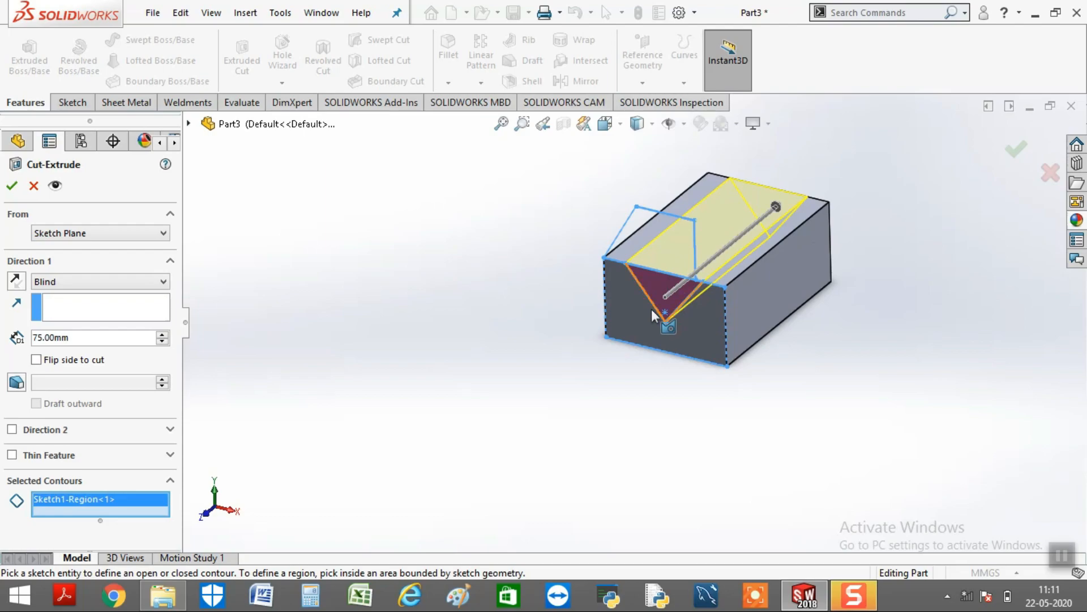
# - Set the blind depth of the V cut to 36 mm and finish the cut
pyautogui.moveTo(877, 328); pyautogui.dragTo(703, 340, button='middle')
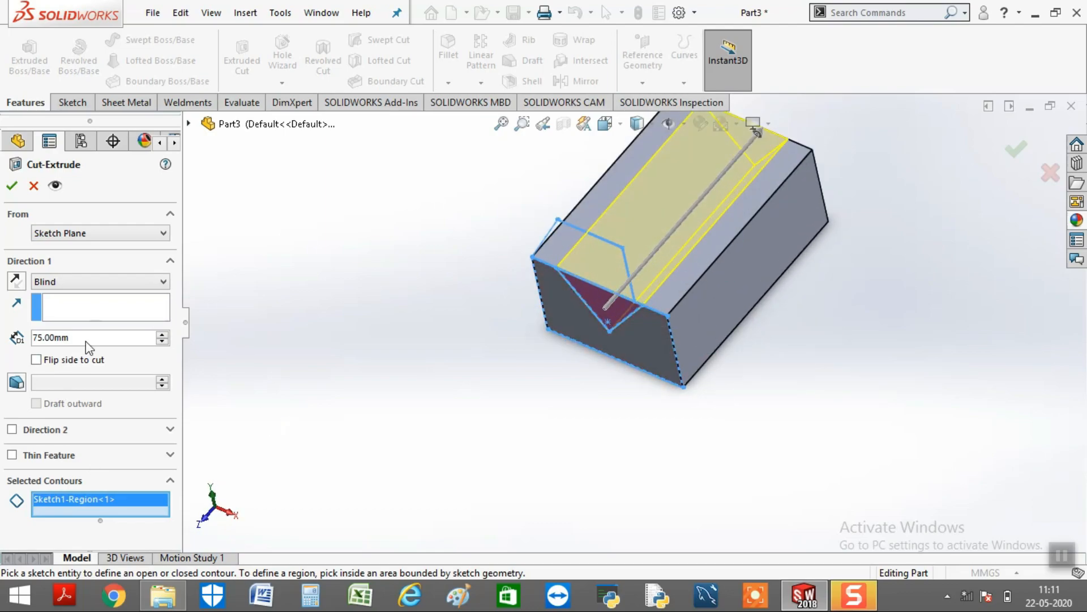
pyautogui.moveTo(74, 337); pyautogui.dragTo(27, 339)
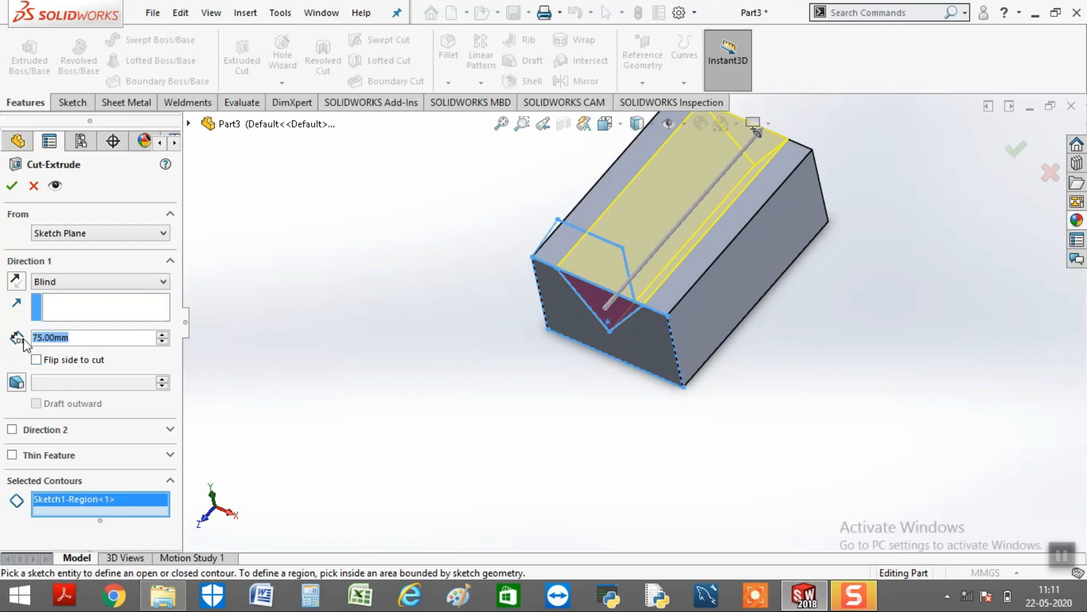
pyautogui.write('36')
pyautogui.press('Return')
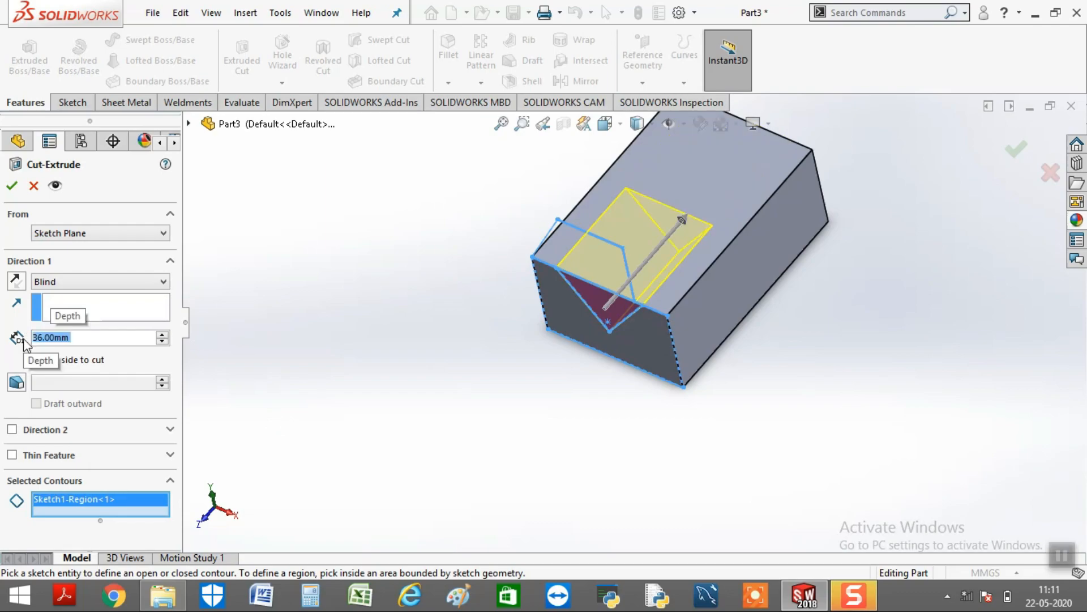
pyautogui.click(1011, 153)
# - Start a boss extrusion that reuses the base sketch, with the upper profile region above the block as its contour
pyautogui.moveTo(845, 397); pyautogui.dragTo(889, 317, button='middle')
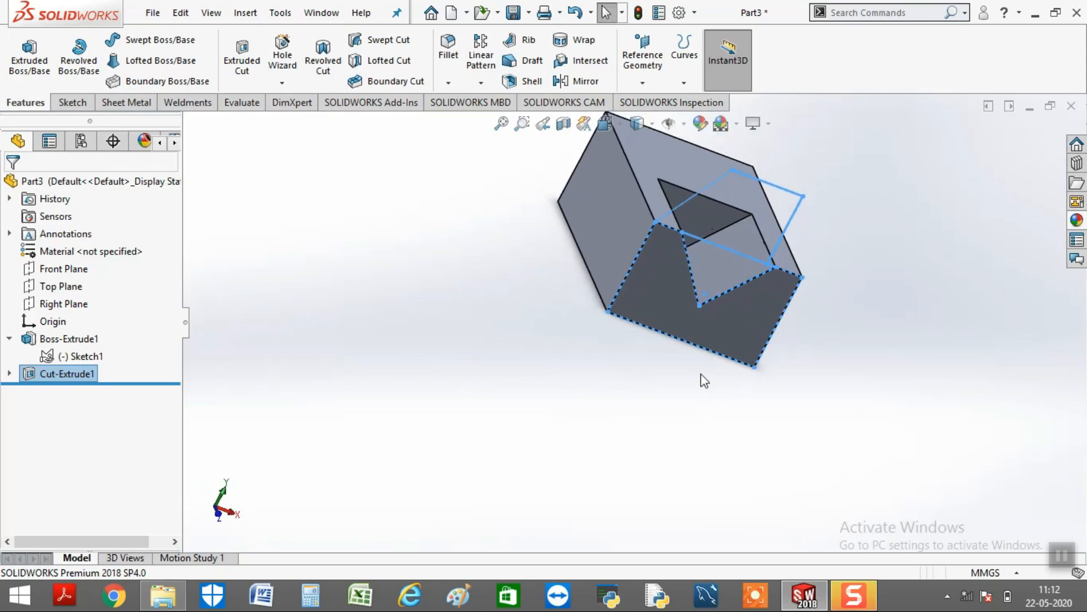
pyautogui.click(732, 328)
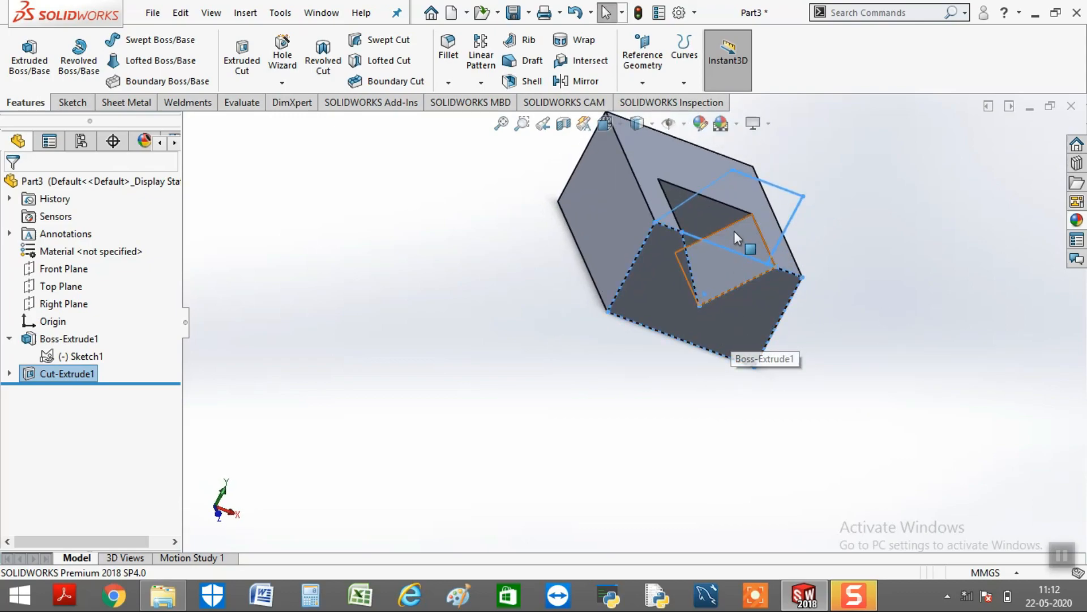
pyautogui.moveTo(970, 388); pyautogui.dragTo(946, 328, button='middle')
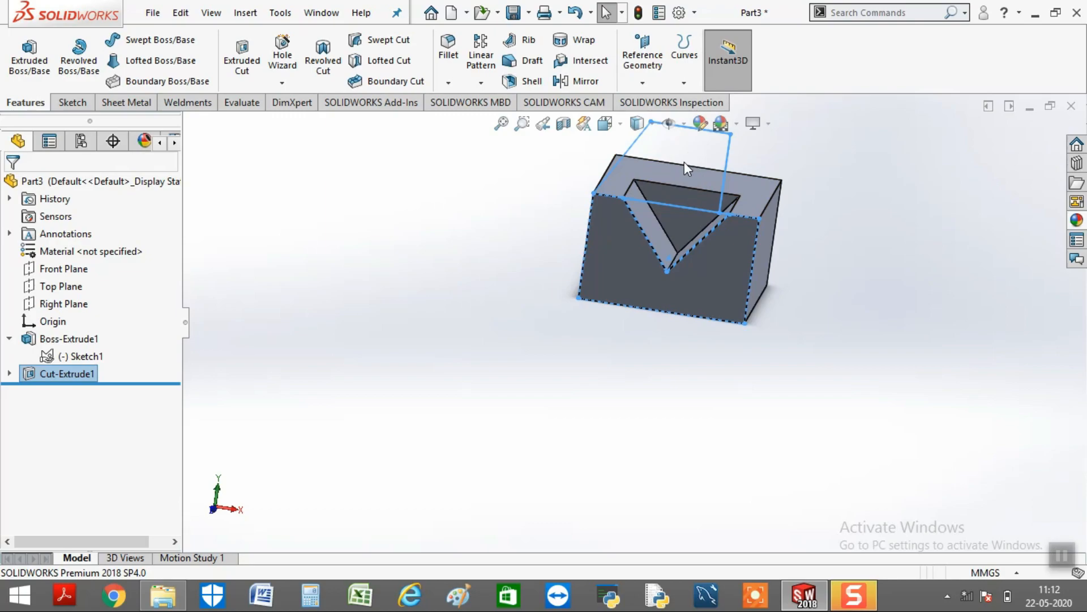
pyautogui.click(72, 356)
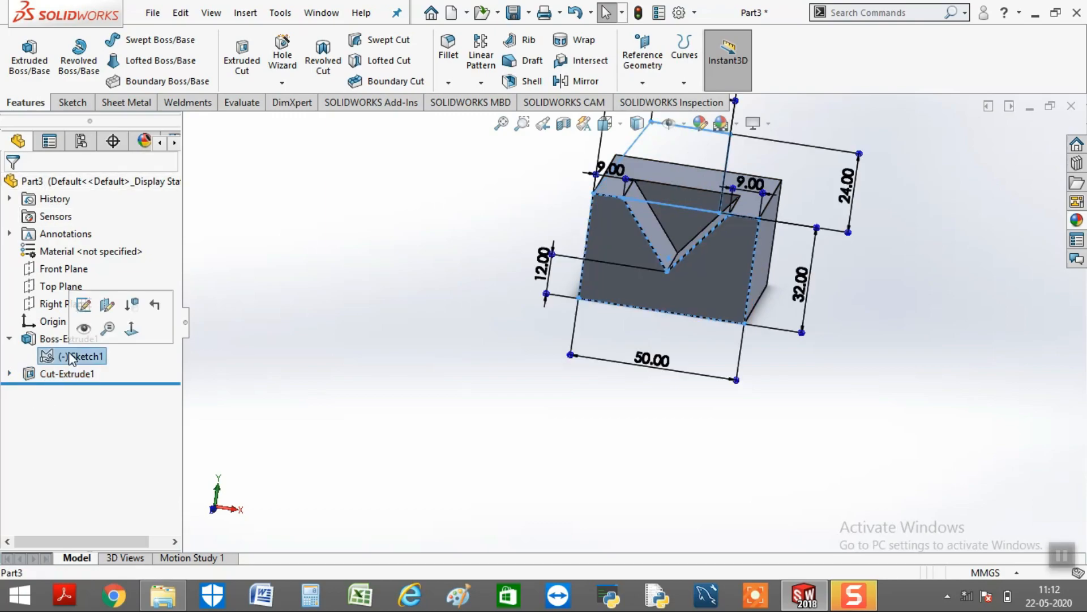
pyautogui.click(30, 64)
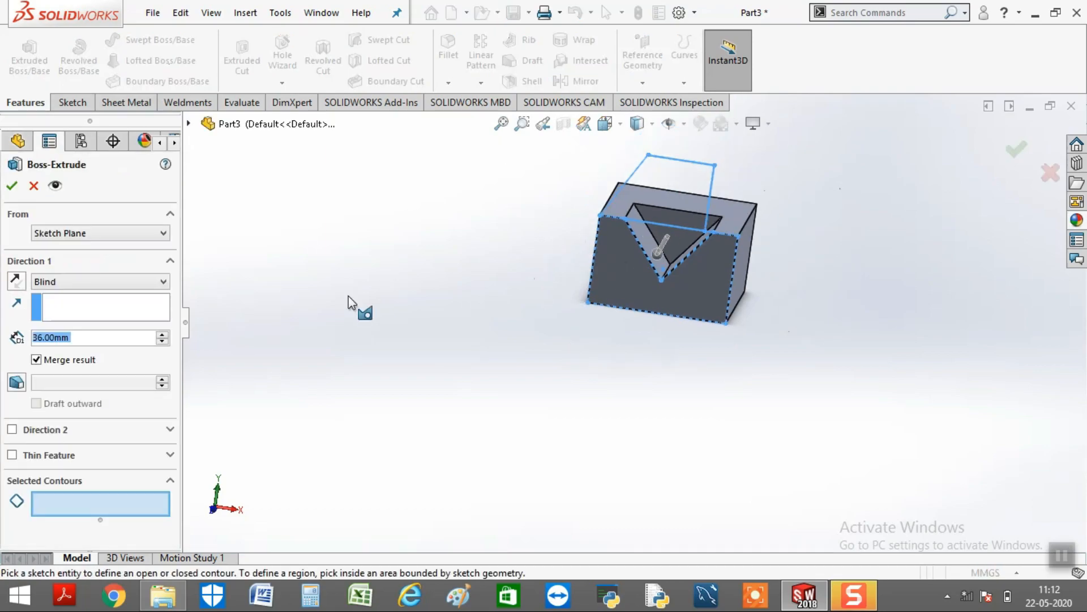
pyautogui.click(33, 499)
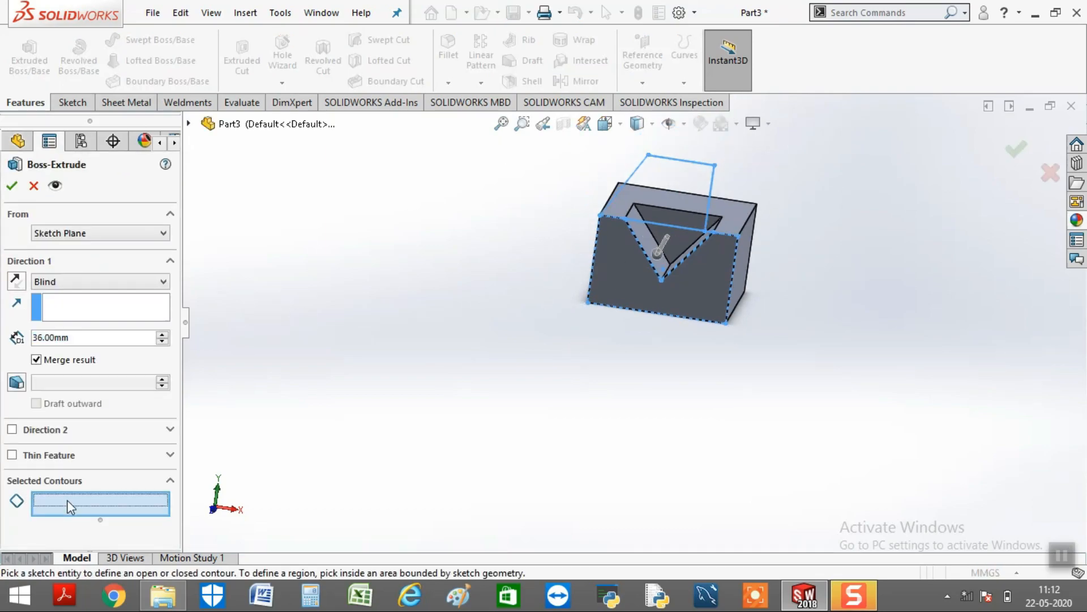
pyautogui.click(661, 175)
# - Set the extrusion to start from Surface/Face/Plane and pick the block's rear end face as the start face
pyautogui.moveTo(829, 308); pyautogui.dragTo(721, 425, button='middle')
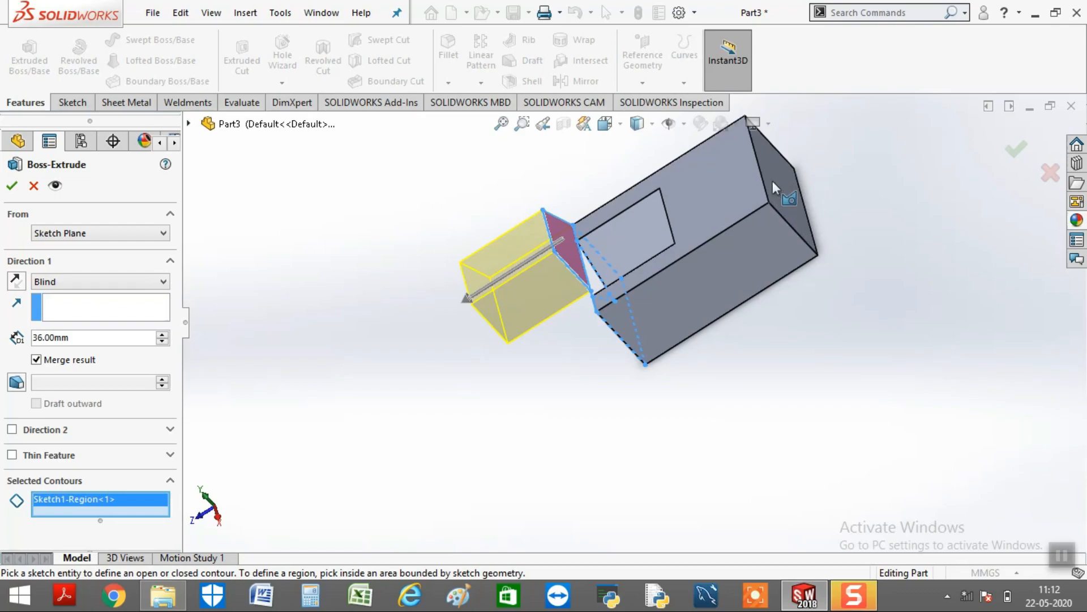
pyautogui.click(97, 237)
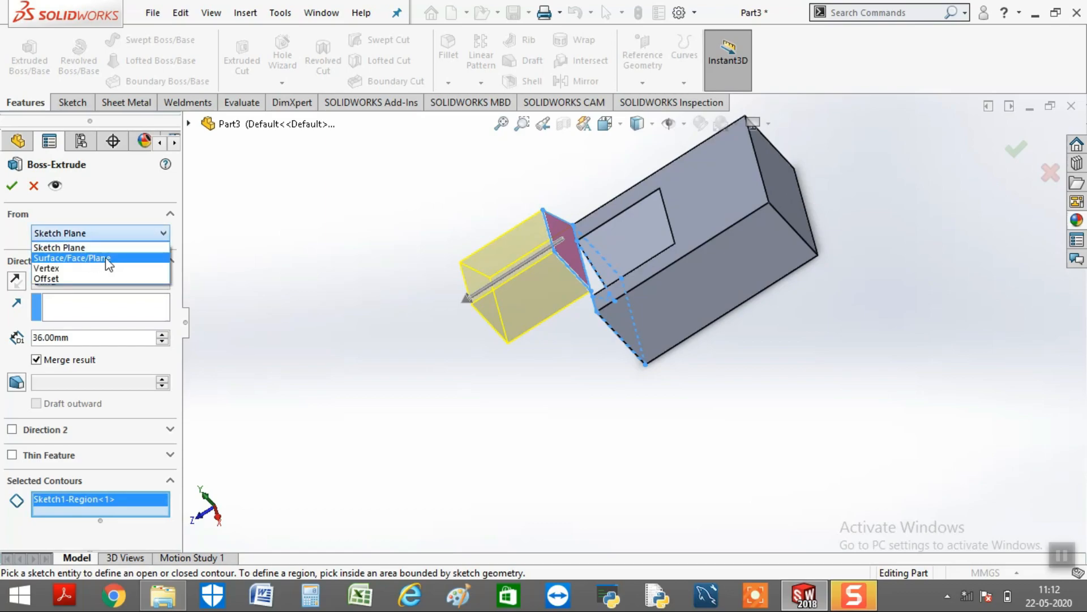
pyautogui.click(108, 260)
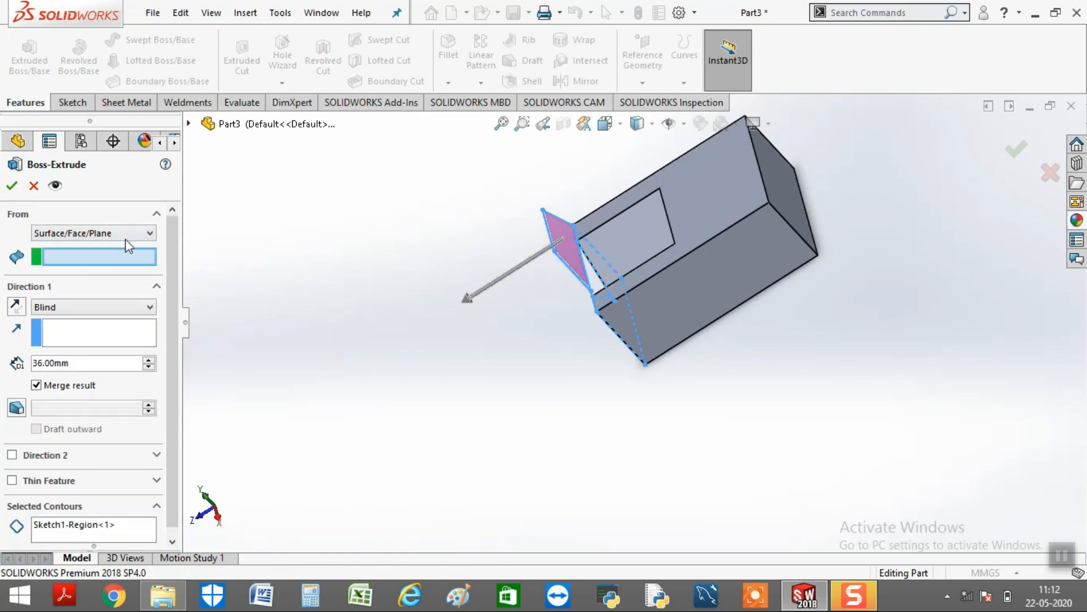
pyautogui.click(123, 256)
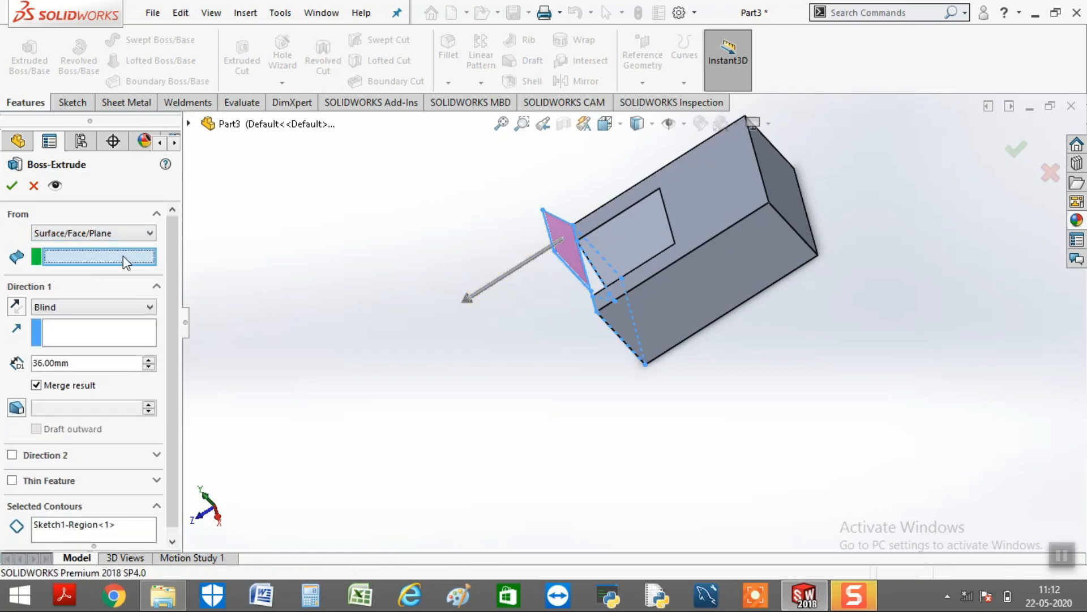
pyautogui.click(784, 199)
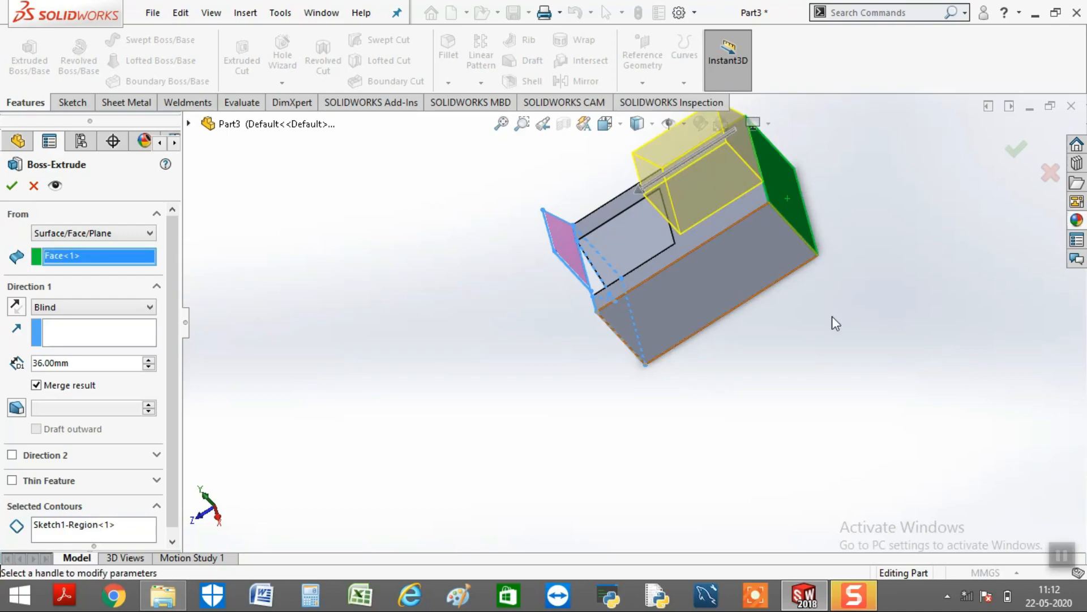
# - Set the upper boss's blind depth to 24 mm, finish the extrusion and clear the selection
pyautogui.moveTo(794, 332); pyautogui.dragTo(824, 255, button='middle')
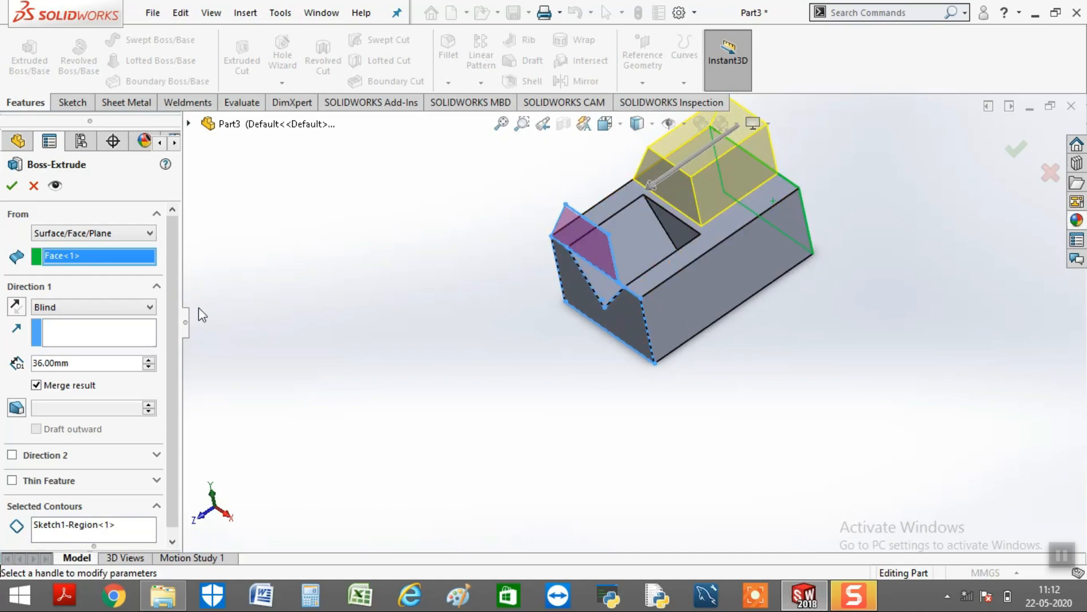
pyautogui.click(88, 365)
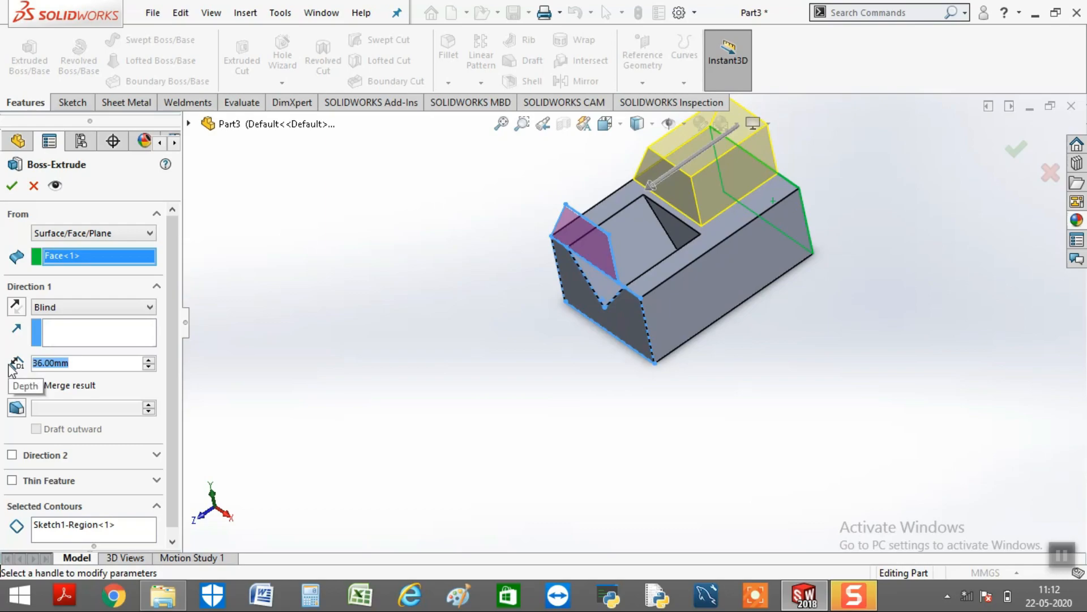
pyautogui.write('24')
pyautogui.press('Return')
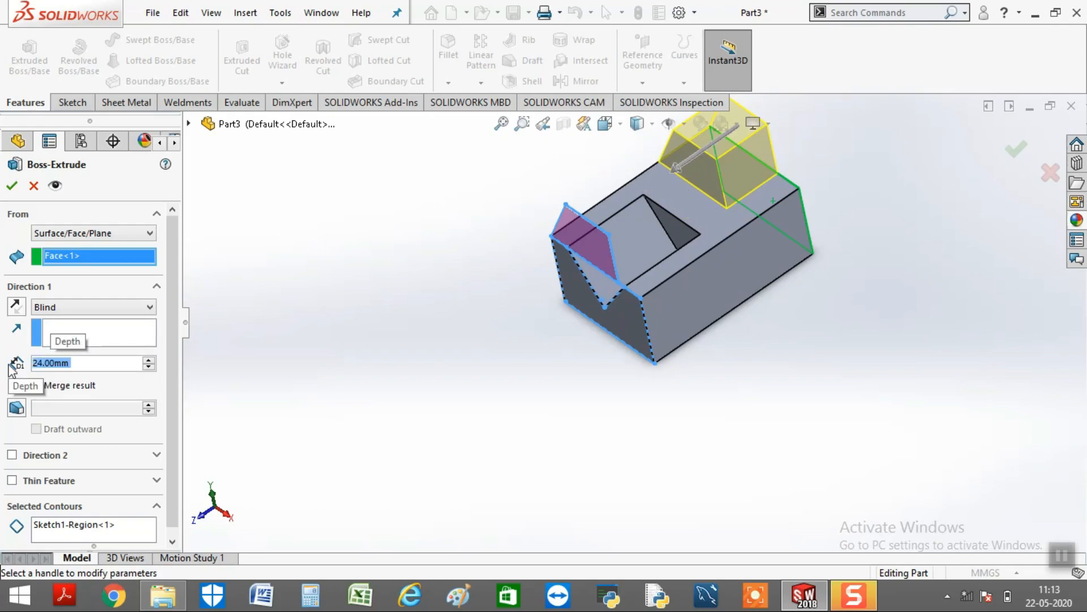
pyautogui.moveTo(575, 451); pyautogui.dragTo(715, 284, button='middle')
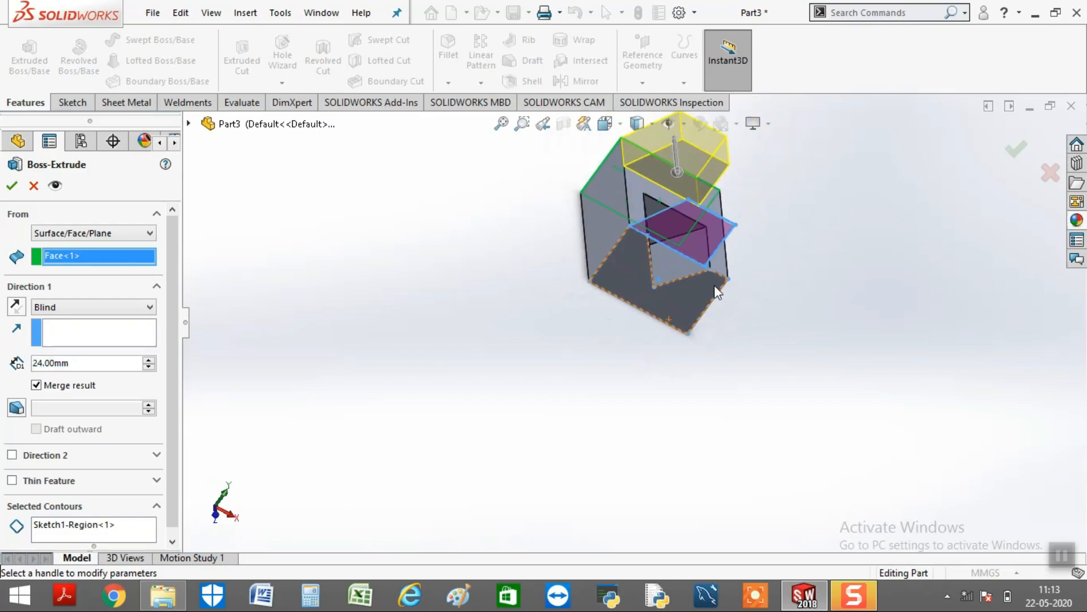
pyautogui.click(1016, 148)
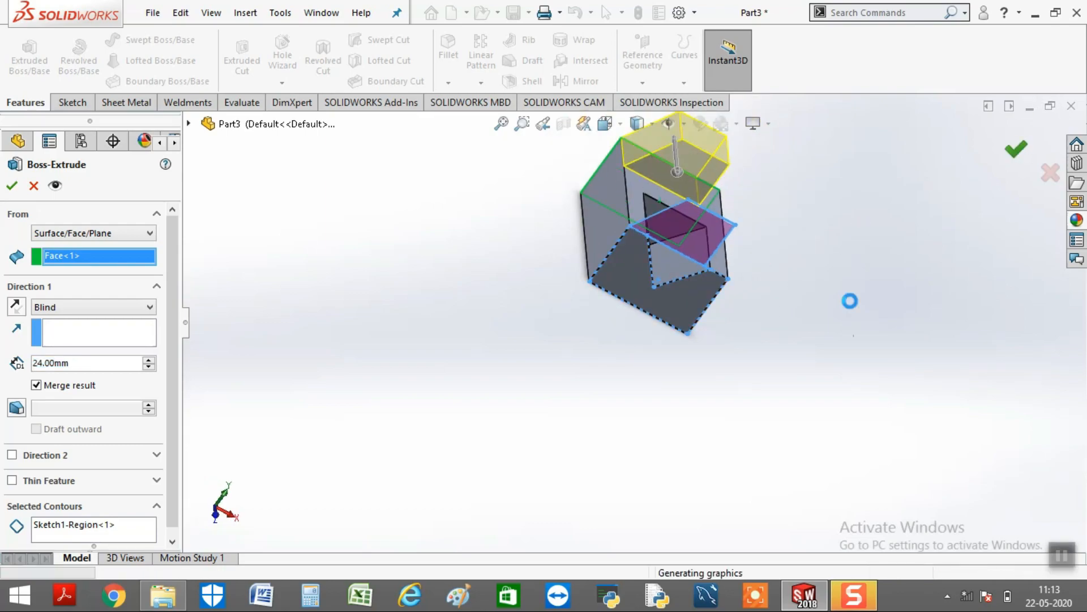
pyautogui.click(833, 347)
# - Examine the V pocket and the upper boss on the block from several angles
pyautogui.moveTo(832, 346); pyautogui.dragTo(792, 235, button='middle')
pyautogui.moveTo(697, 292); pyautogui.dragTo(767, 296, button='middle')
pyautogui.moveTo(745, 368); pyautogui.dragTo(677, 415, button='middle')
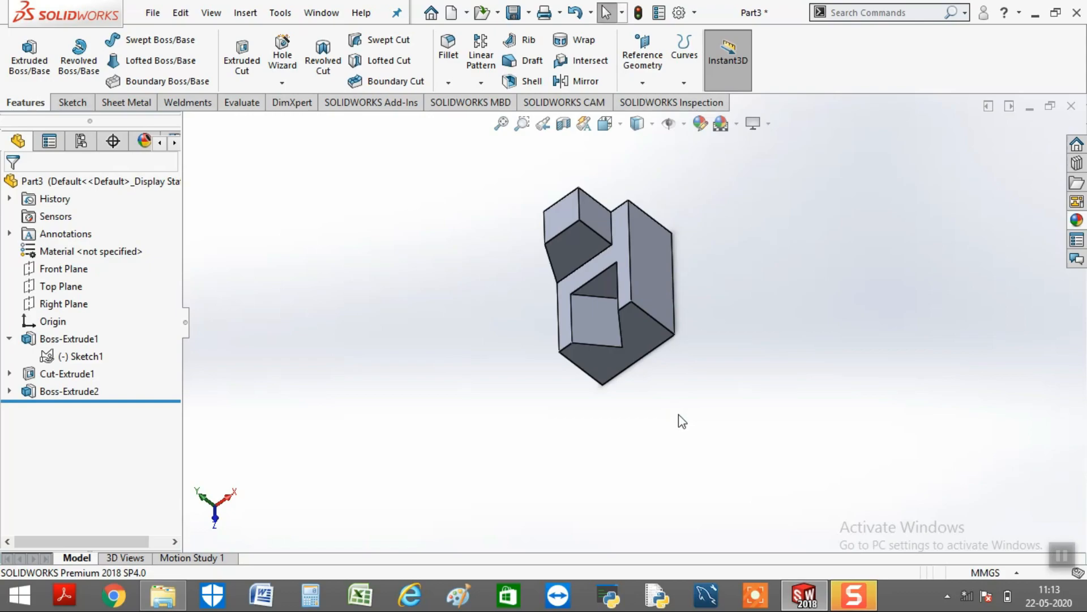
pyautogui.moveTo(740, 259); pyautogui.dragTo(788, 248, button='middle')
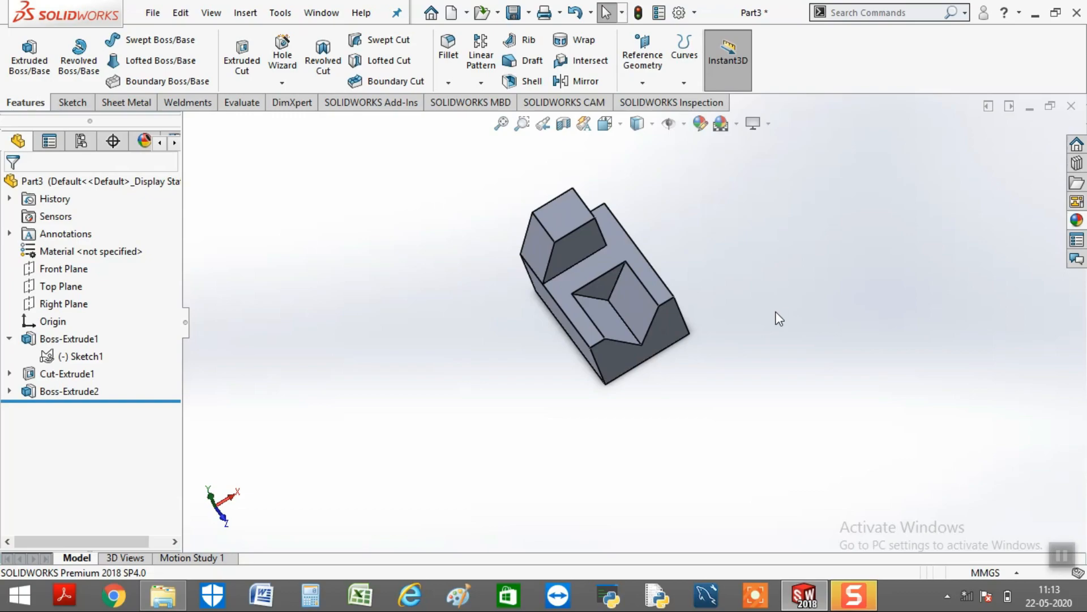
pyautogui.moveTo(789, 376); pyautogui.dragTo(835, 320, button='middle')
pyautogui.moveTo(774, 295); pyautogui.dragTo(730, 310, button='middle')
pyautogui.press('Escape')
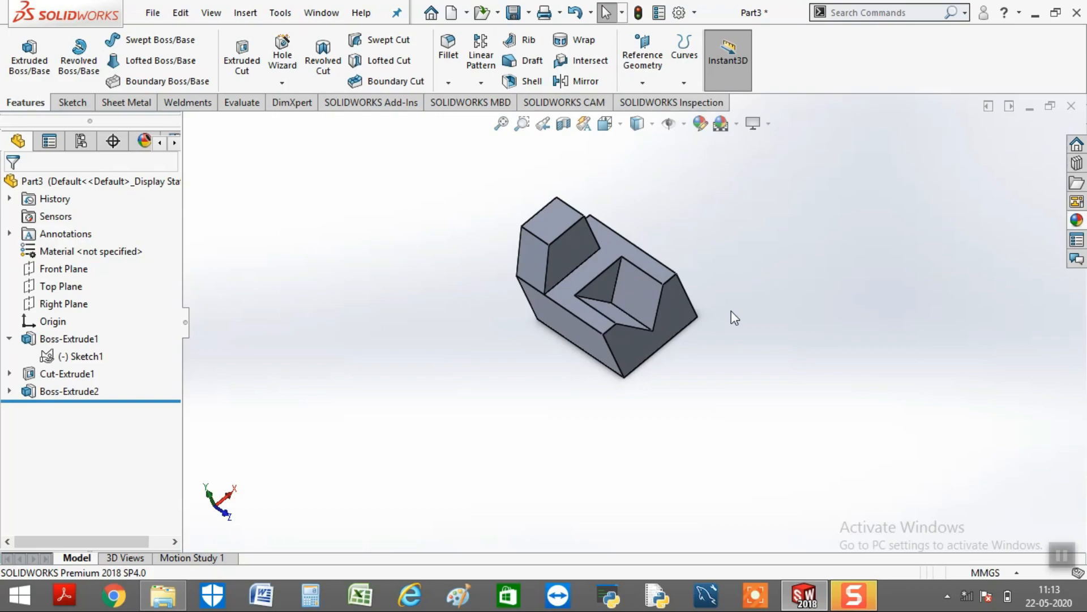
pyautogui.moveTo(728, 408)
pyautogui.mouseDown(button='middle')
pyautogui.moveTo(789, 338)
pyautogui.moveTo(716, 408)
pyautogui.mouseUp(button='middle')
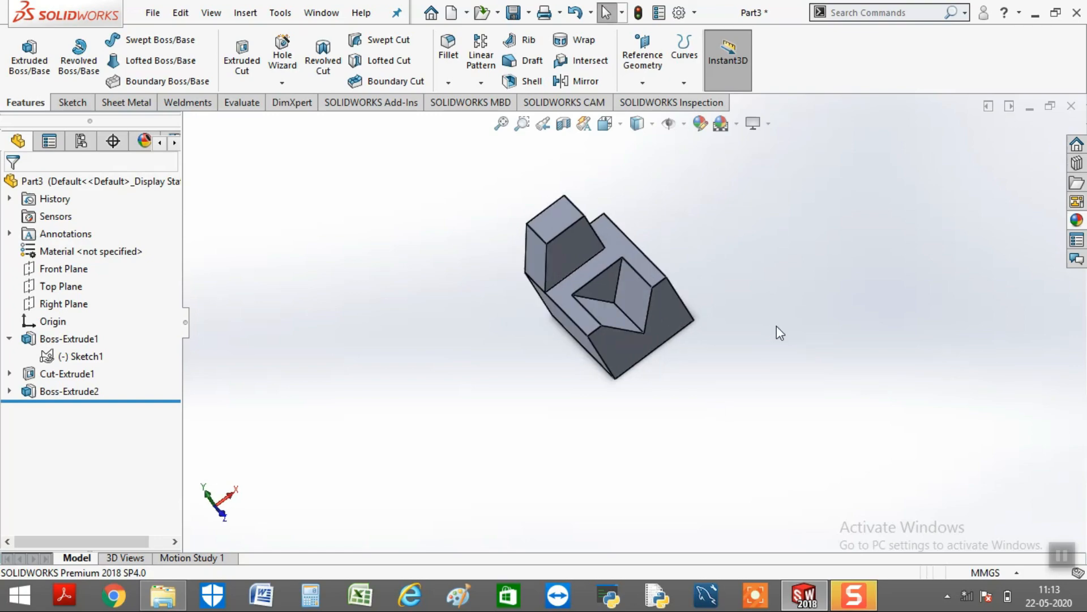